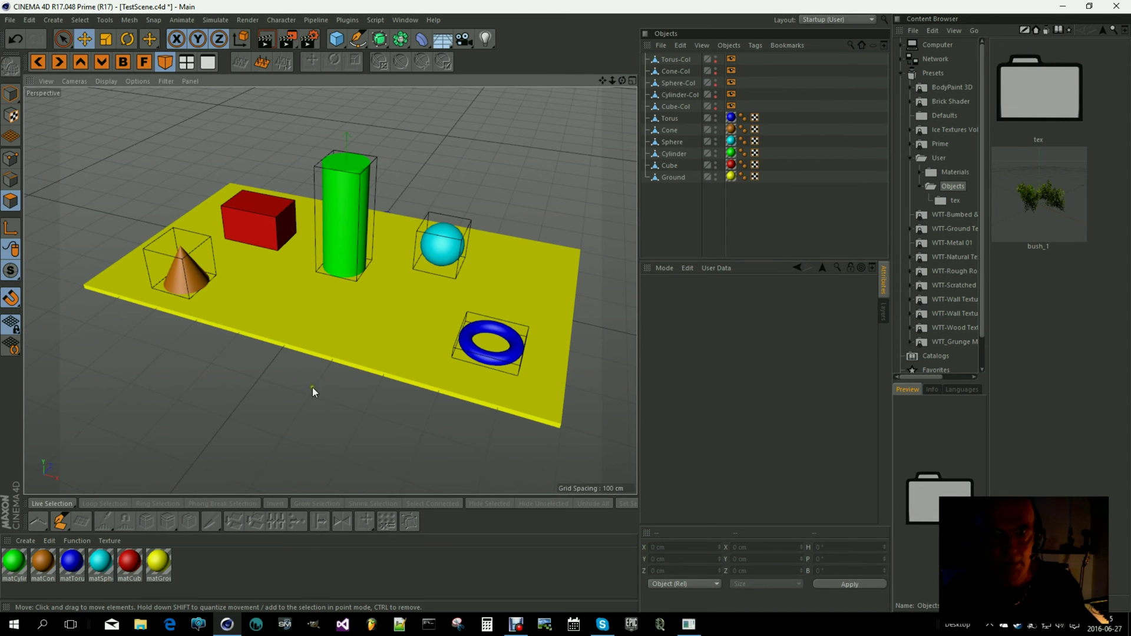
# Orbit the test scene slightly, select Torus through Ground, then clear the selection
pyautogui.moveTo(355, 397)
pyautogui.keyDown('alt'); pyautogui.mouseDown()
pyautogui.moveTo(338, 399)
pyautogui.moveTo(364, 419)
pyautogui.moveTo(348, 408)
pyautogui.moveTo(366, 404)
pyautogui.mouseUp(); pyautogui.keyUp('alt')
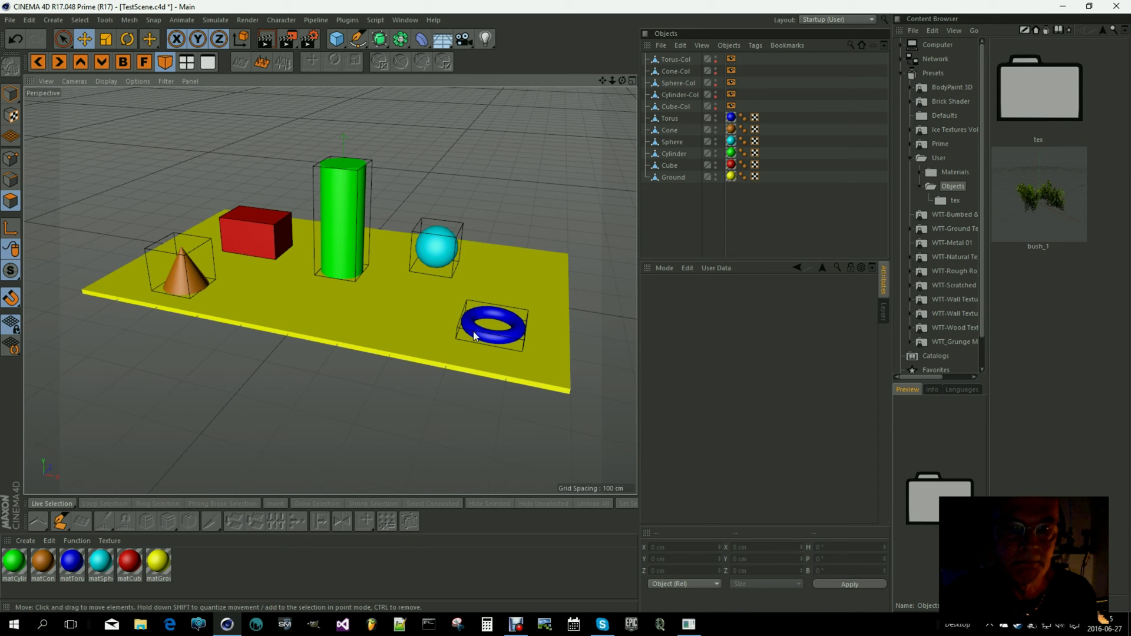
pyautogui.click(665, 118)
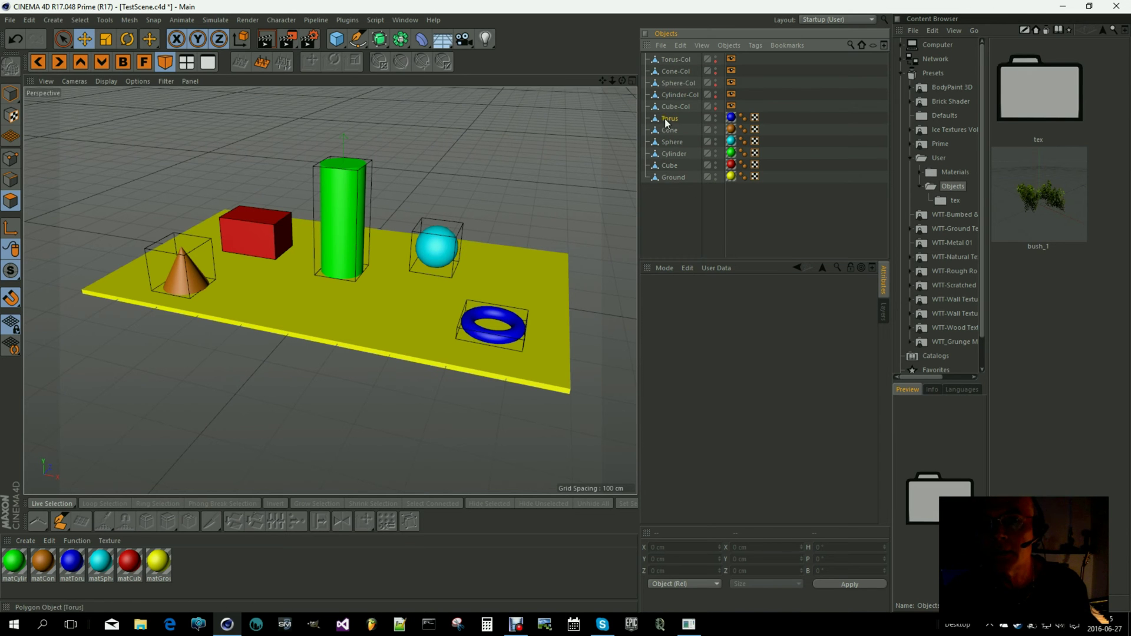
pyautogui.keyDown('shift'); pyautogui.click(666, 173); pyautogui.keyUp('shift')
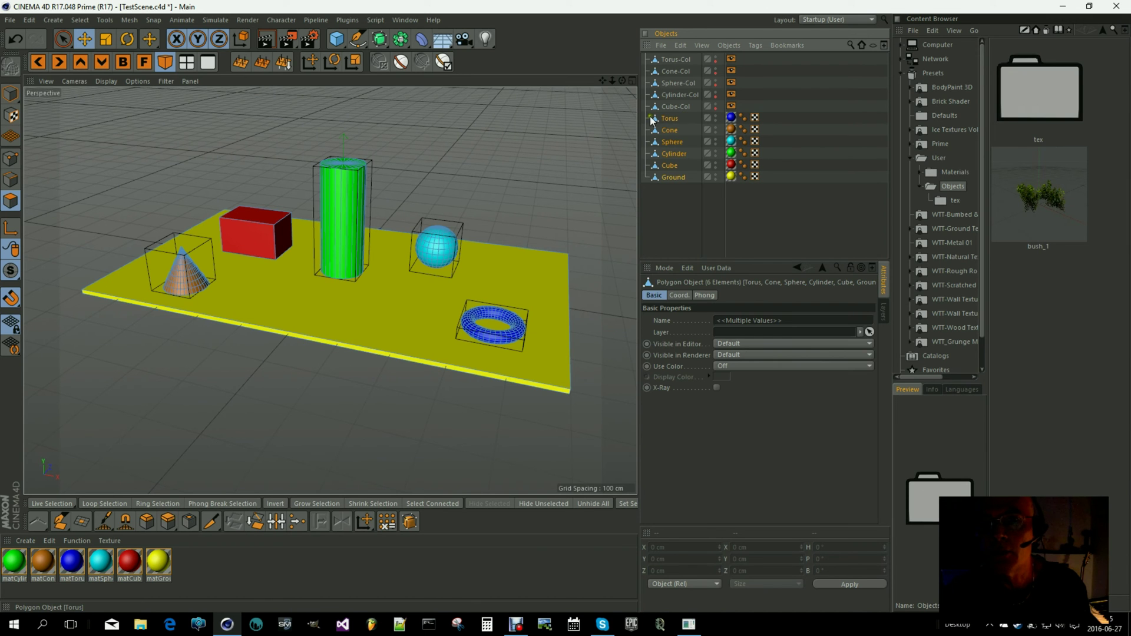
pyautogui.click(678, 224)
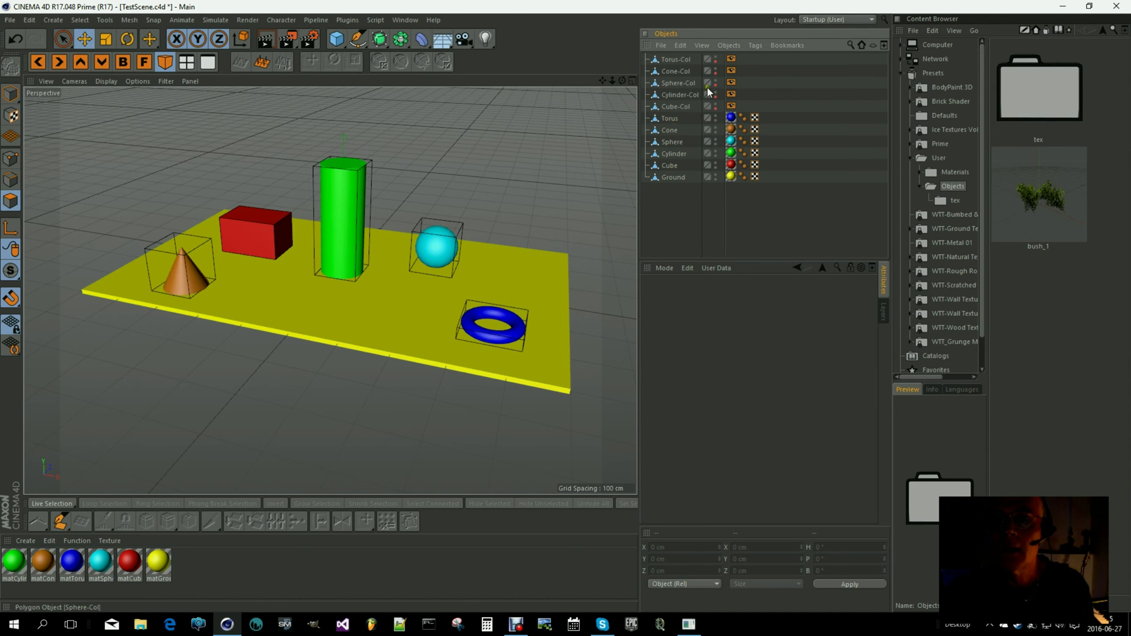
# Inspect each collision mesh in turn: Torus-Col, Cone-Col, Sphere-Col, Cylinder-Col and Cube-Col
pyautogui.click(665, 60)
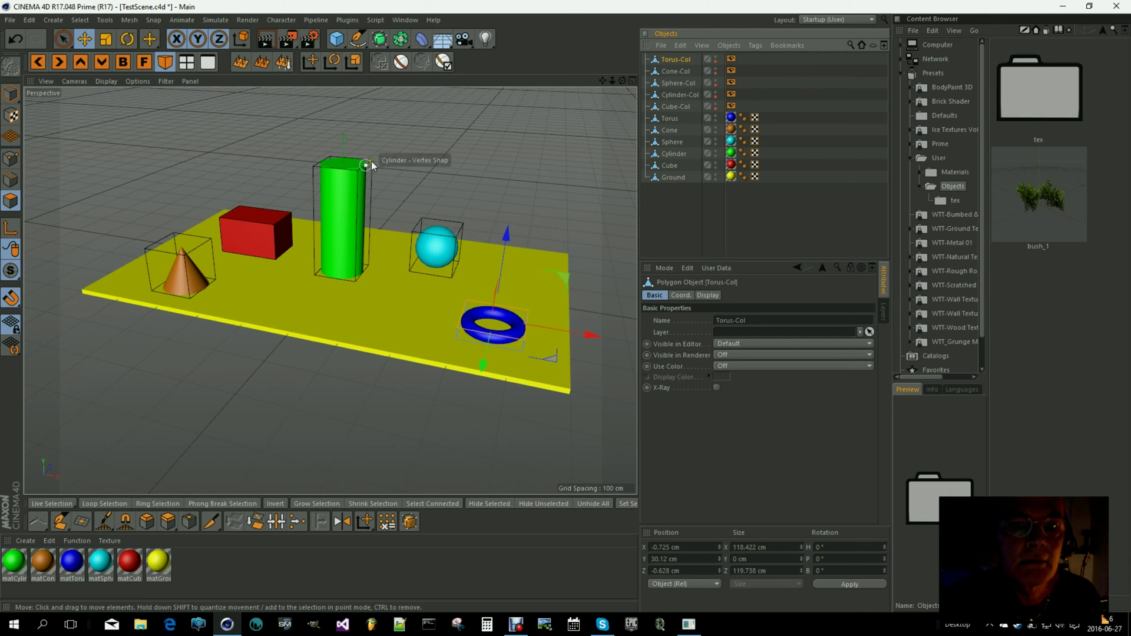
pyautogui.click(671, 71)
pyautogui.click(667, 83)
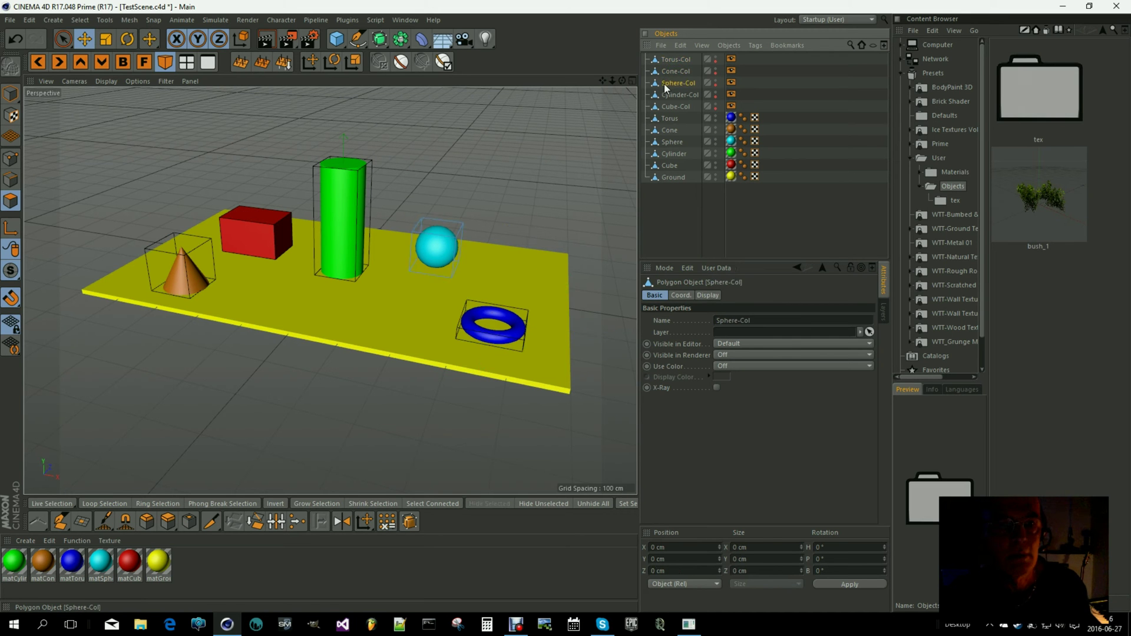
pyautogui.click(673, 96)
pyautogui.click(670, 106)
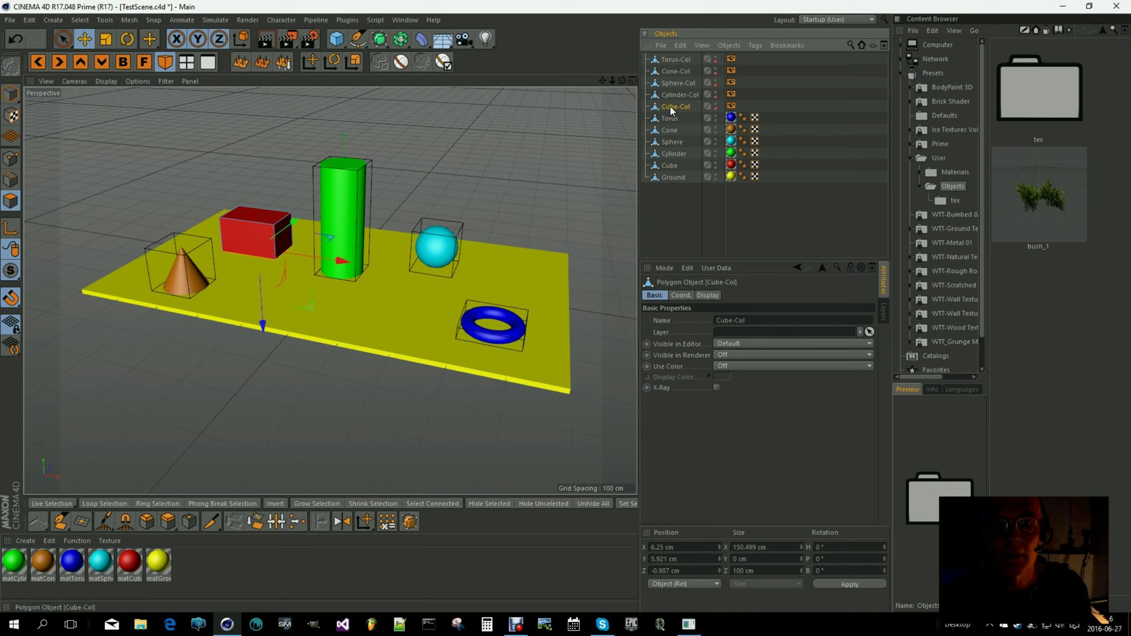
pyautogui.click(673, 94)
pyautogui.click(679, 82)
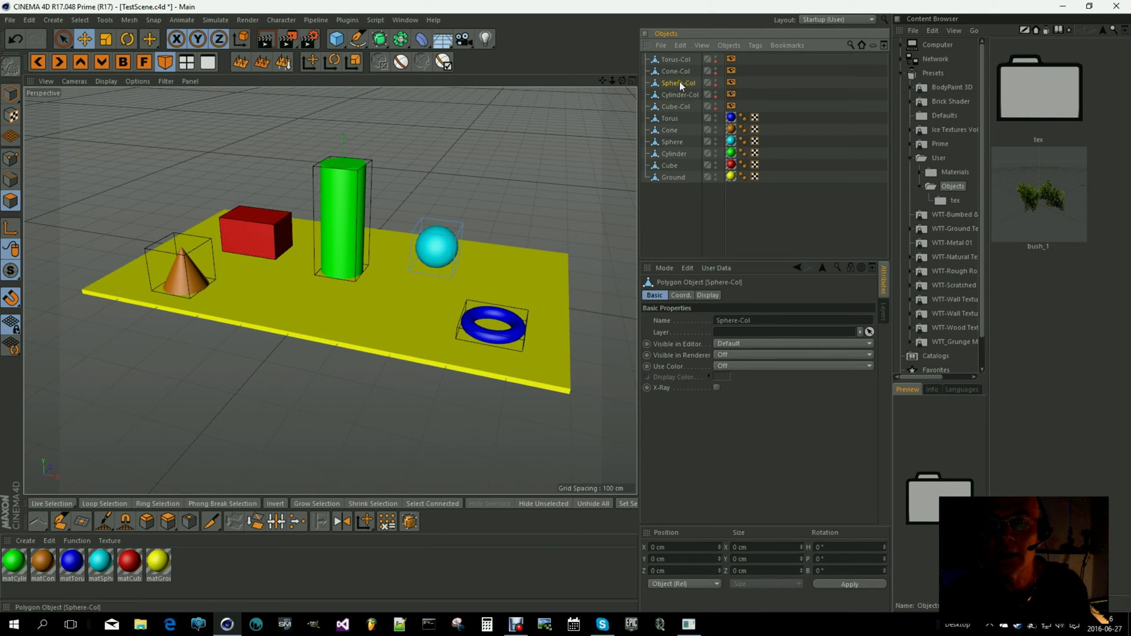
pyautogui.click(680, 72)
pyautogui.click(671, 60)
pyautogui.click(670, 72)
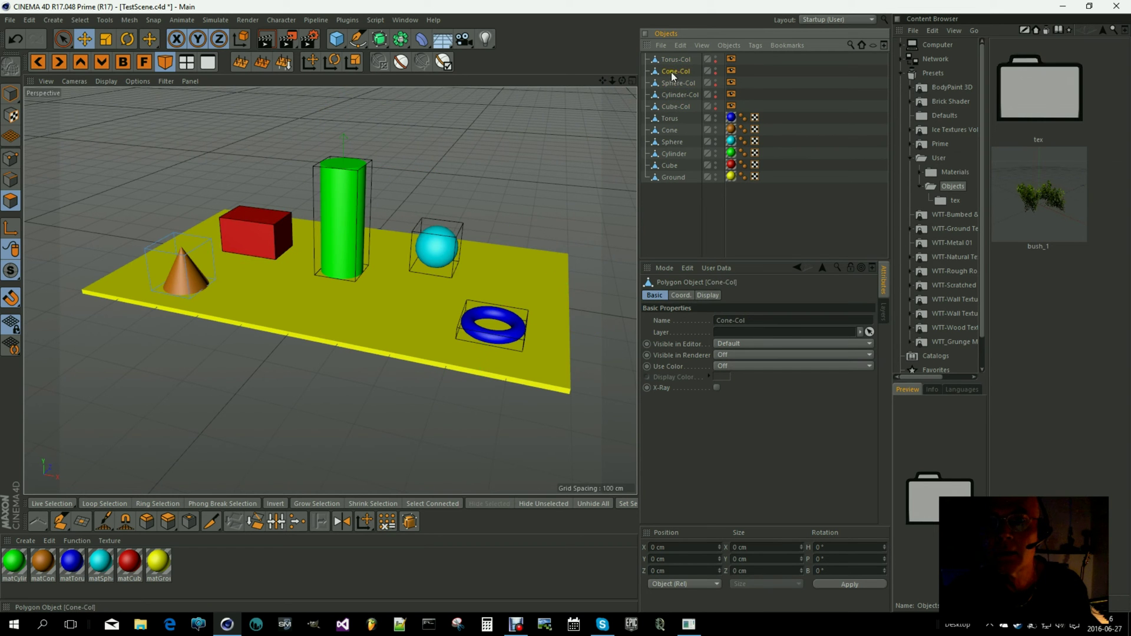
pyautogui.click(672, 81)
pyautogui.click(667, 93)
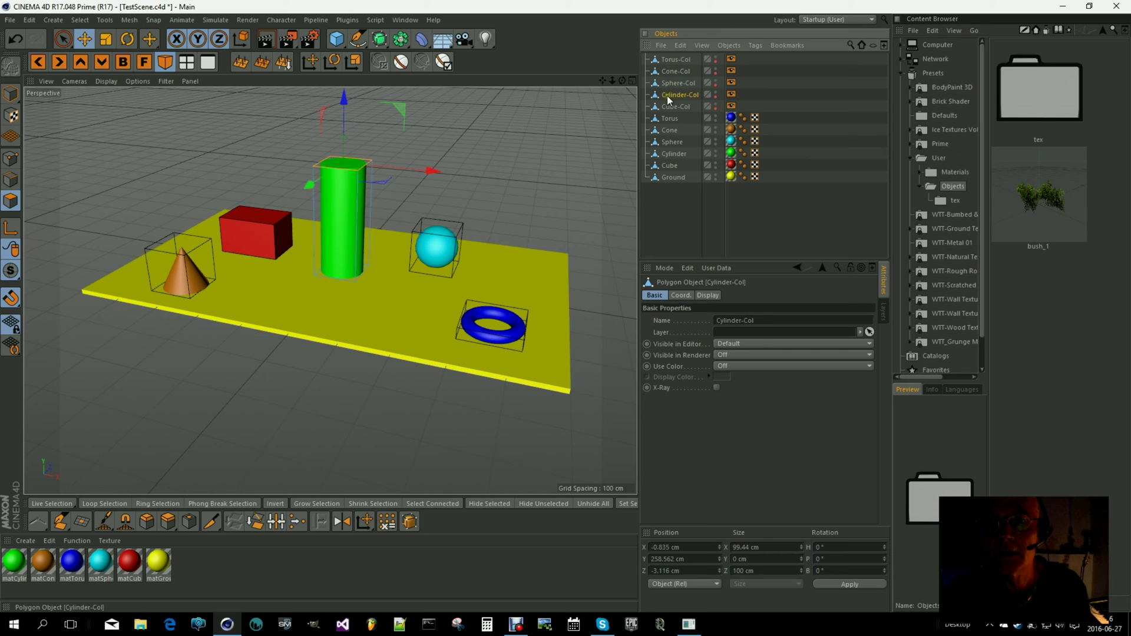
pyautogui.click(666, 107)
# Clear the selection and select the six objects from Torus down to Ground
pyautogui.click(681, 206)
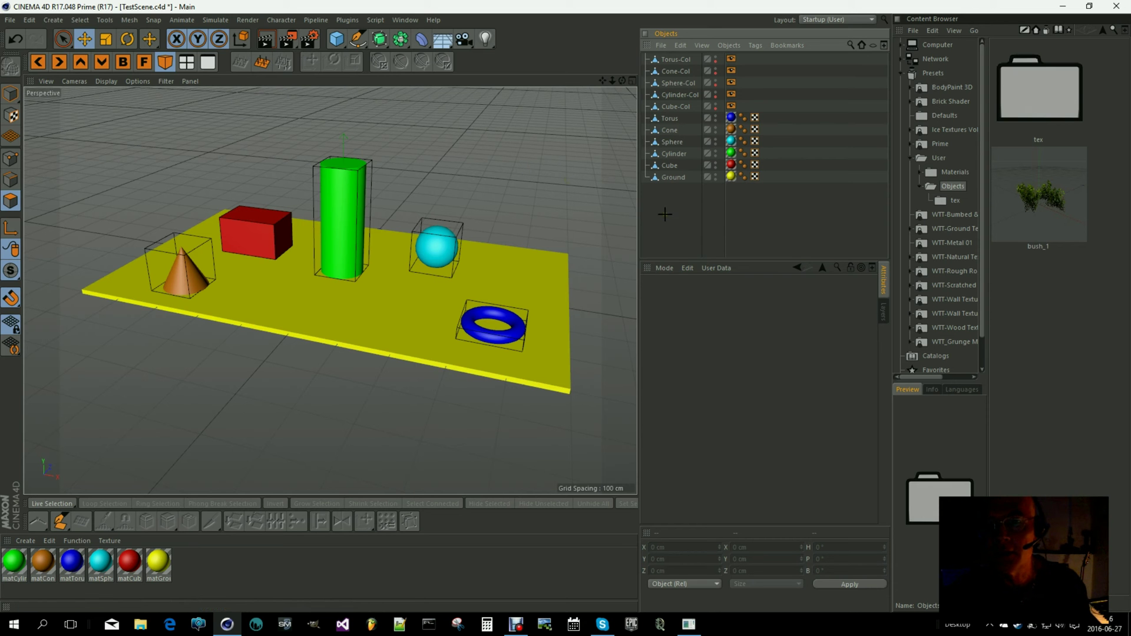
pyautogui.click(669, 120)
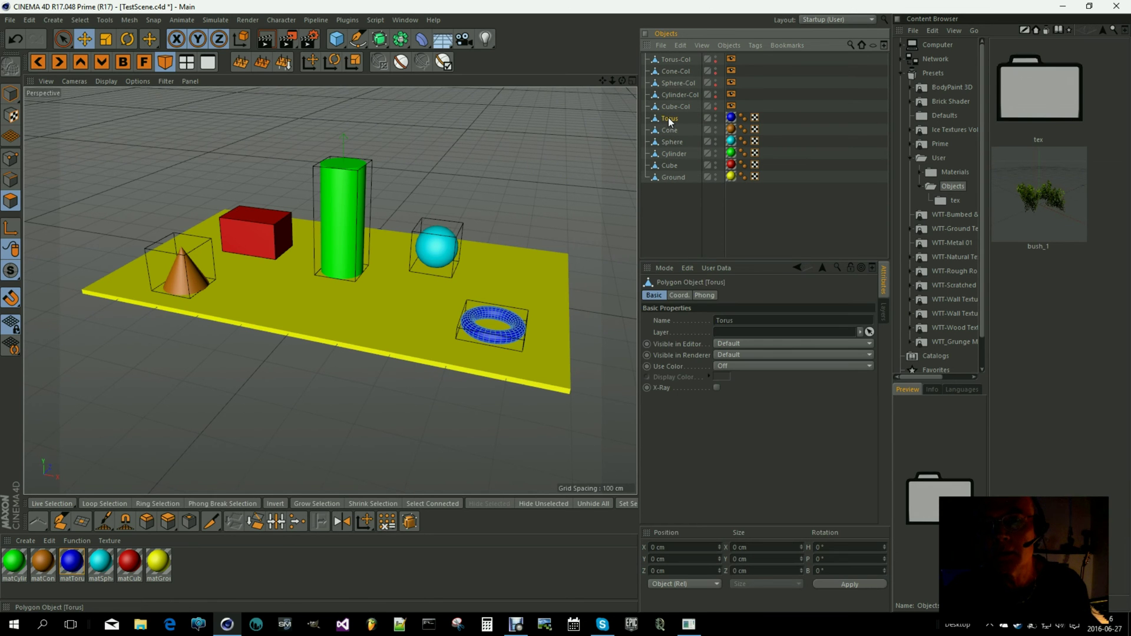
pyautogui.keyDown('shift'); pyautogui.click(673, 178); pyautogui.keyUp('shift')
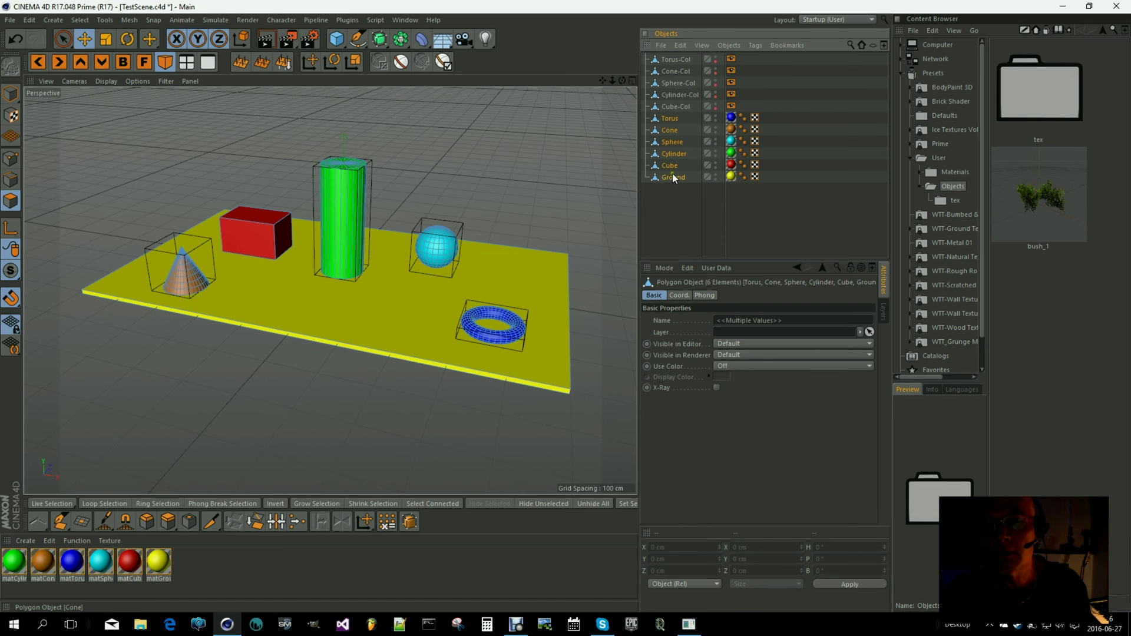
# Connect Objects + Delete the six objects, rename the result 'scene', then select Torus-Col through Cube-Col
pyautogui.rightClick(668, 120)
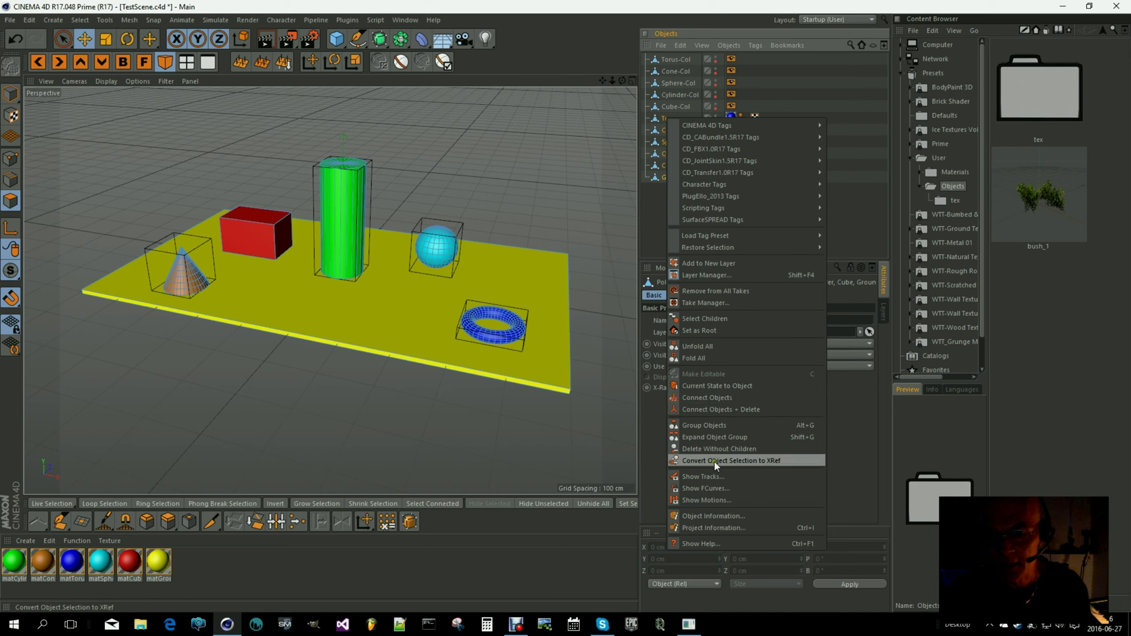
pyautogui.click(723, 407)
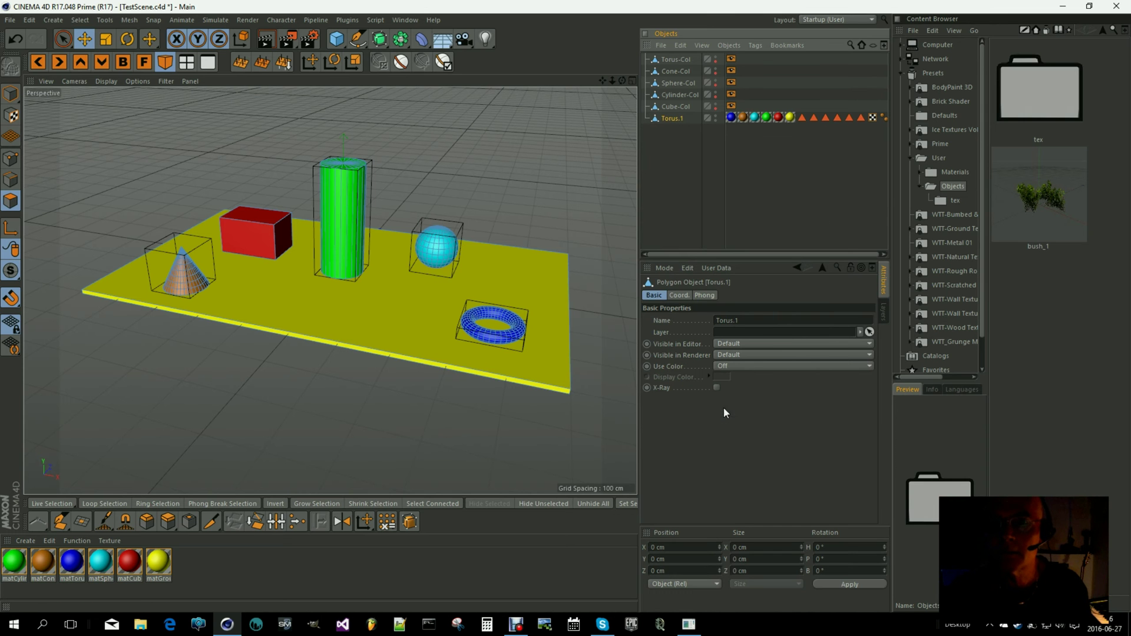
pyautogui.doubleClick(666, 118)
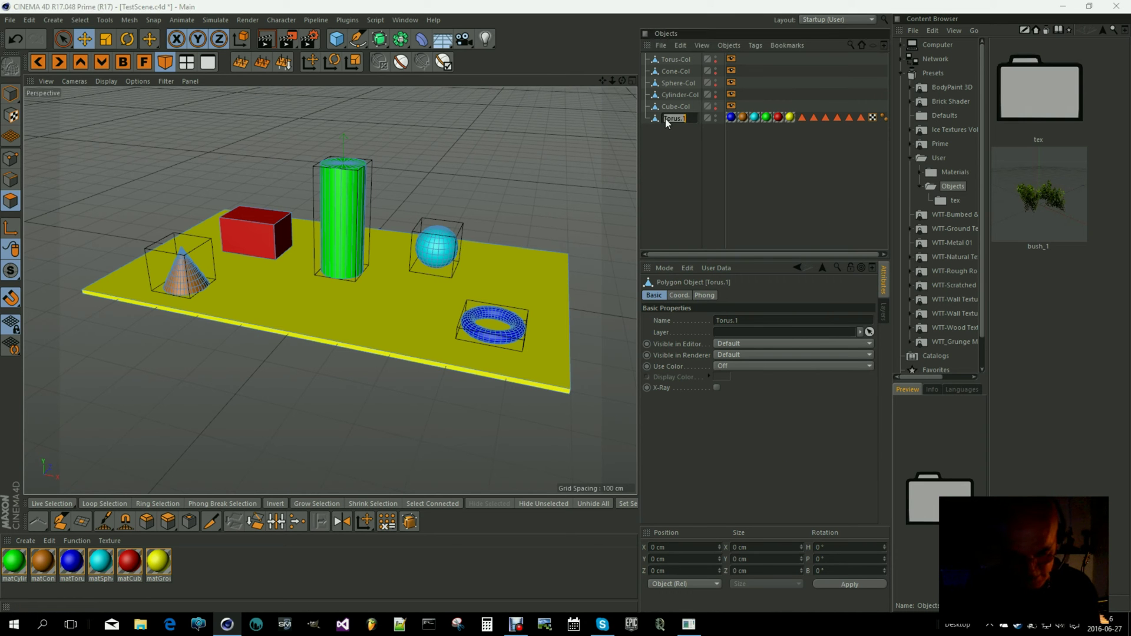
pyautogui.write('scene')
pyautogui.press('Return')
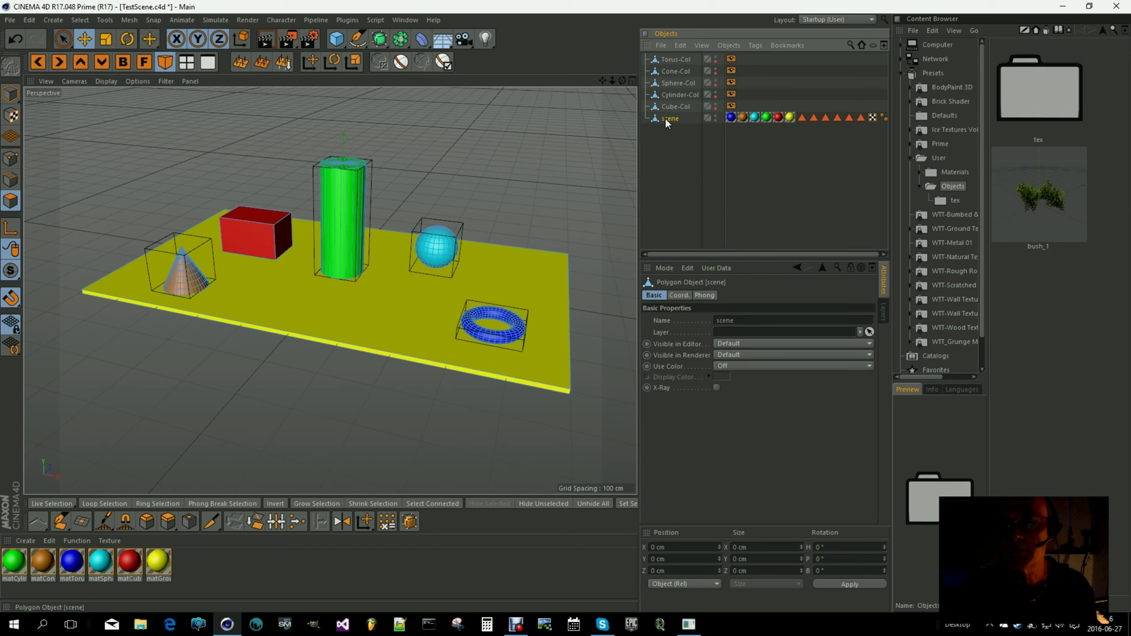
pyautogui.click(670, 60)
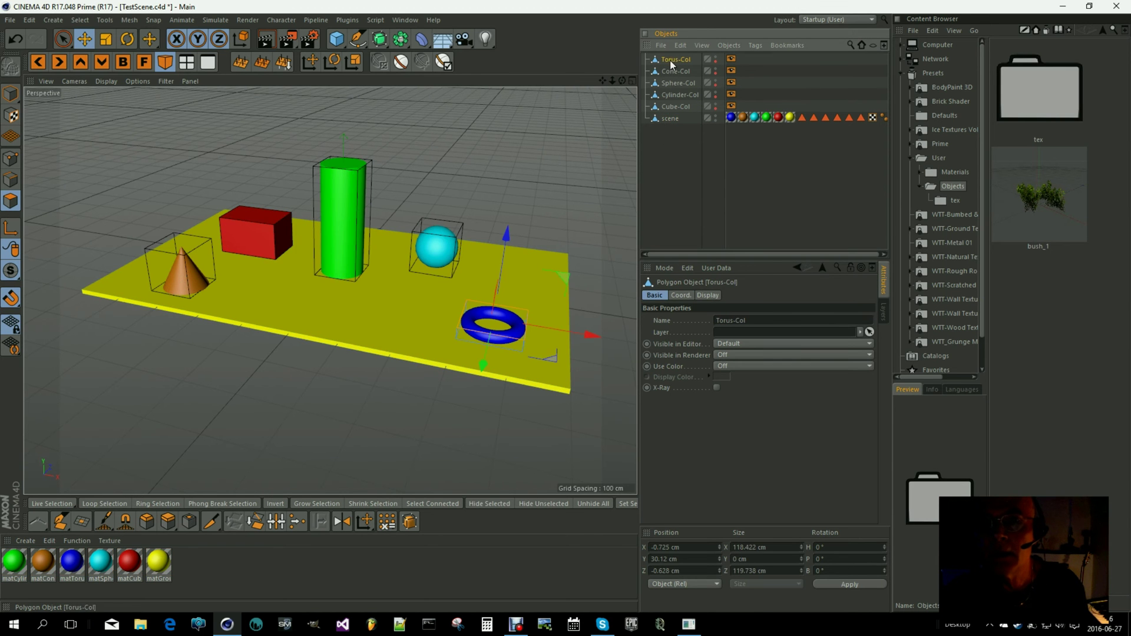
pyautogui.keyDown('shift'); pyautogui.click(674, 108); pyautogui.keyUp('shift')
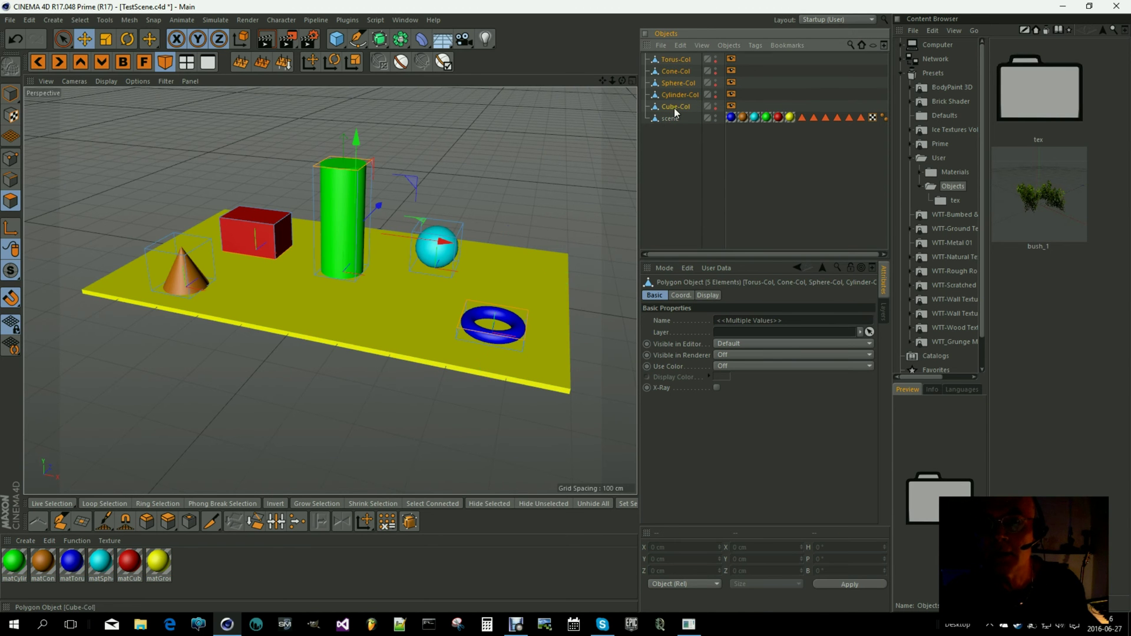
# Connect Objects + Delete the five -Col meshes, rename Torus-Col.1 to 'collision', and deselect it
pyautogui.rightClick(670, 59)
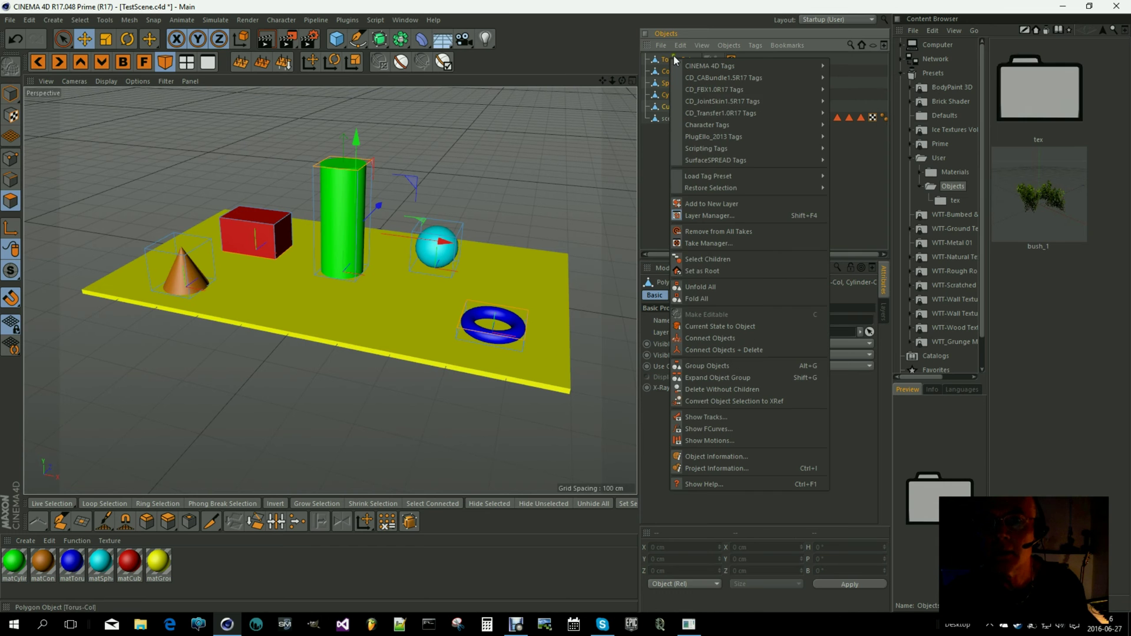
pyautogui.click(710, 348)
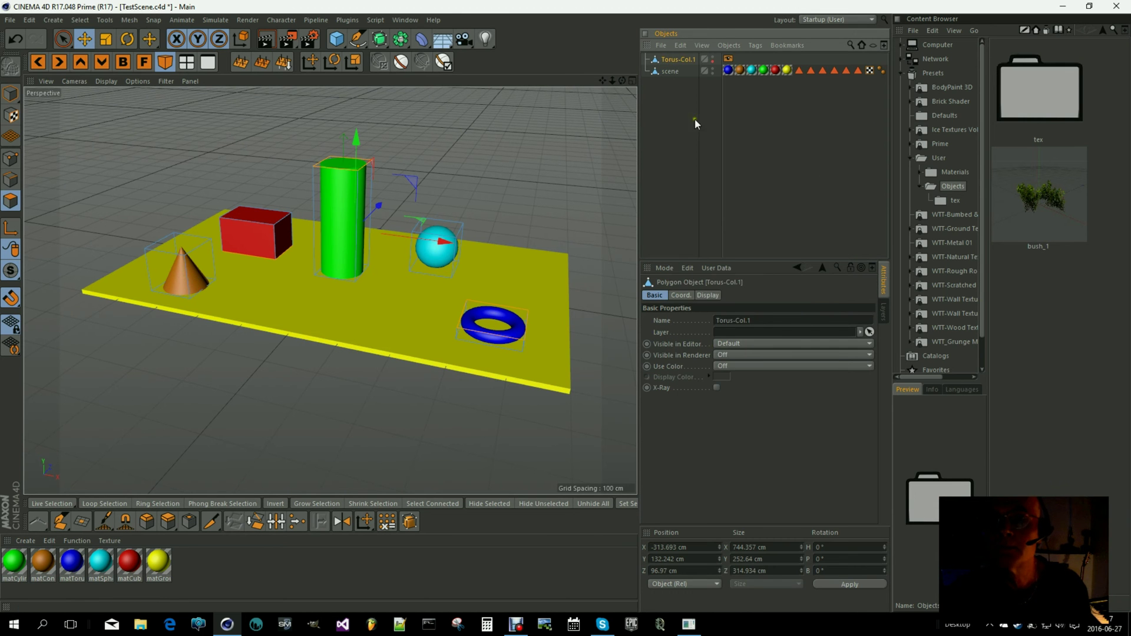
pyautogui.rightClick(671, 61)
pyautogui.doubleClick(666, 62)
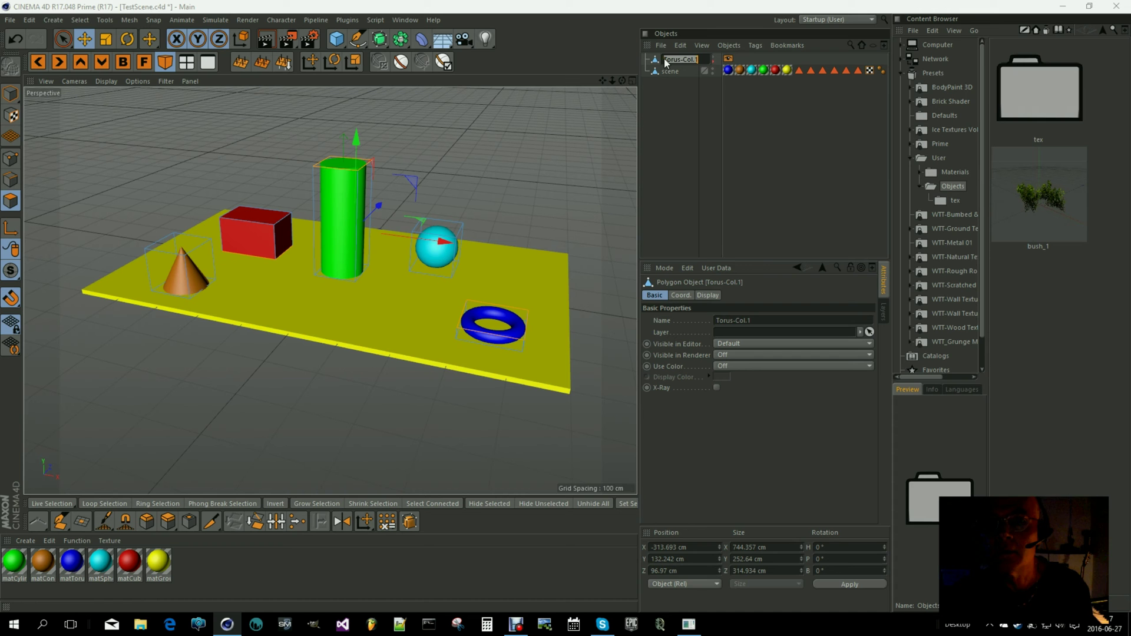
pyautogui.press('BackSpace')
pyautogui.write('col')
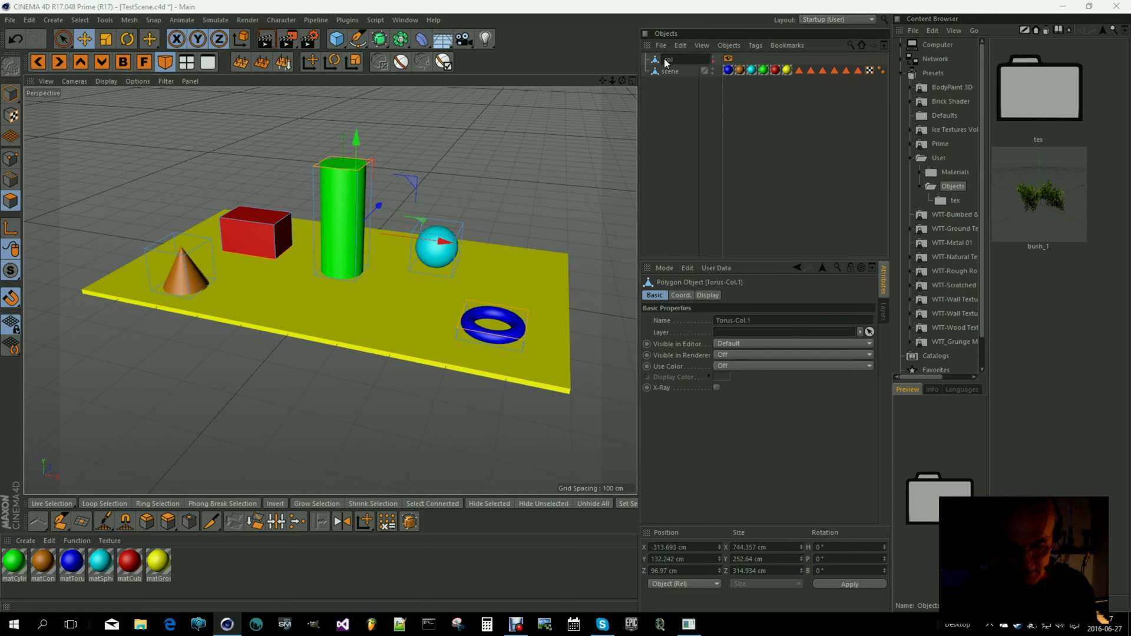
pyautogui.write('lision')
pyautogui.press('Return')
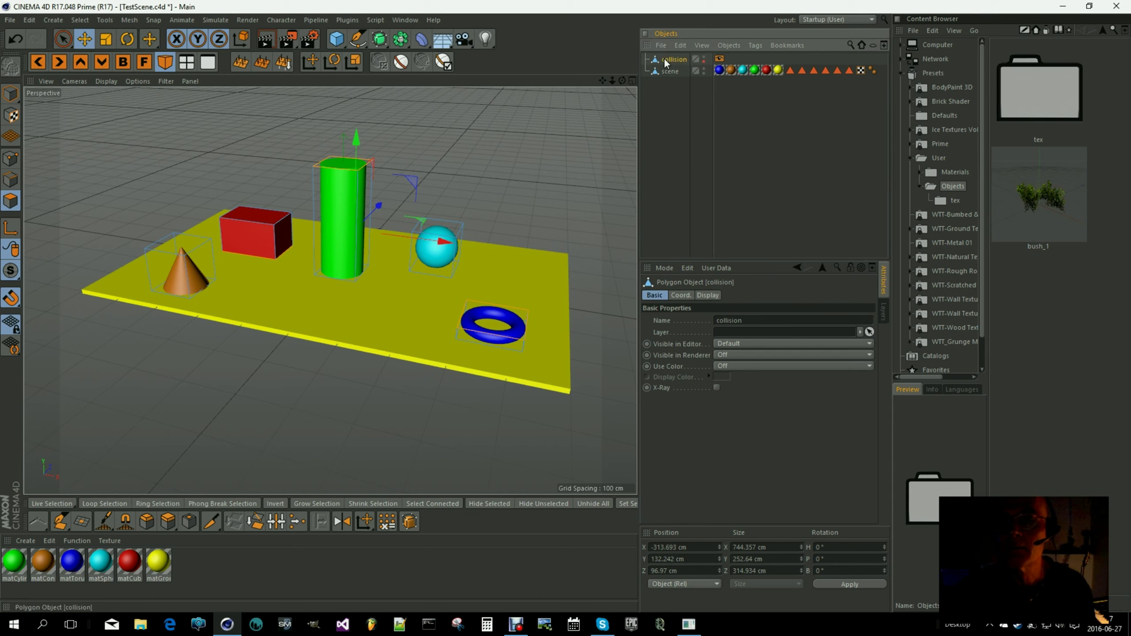
pyautogui.click(745, 143)
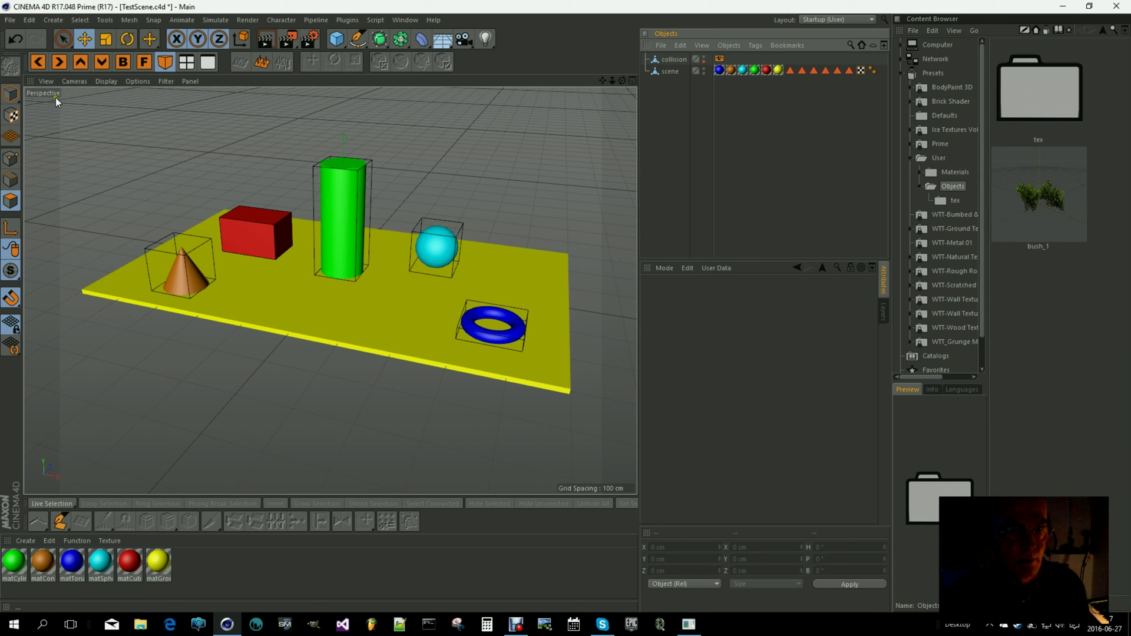
# Export the scene as TestScene.fbx in FBX format, accepting the FBX 7.4 export settings
pyautogui.click(11, 20)
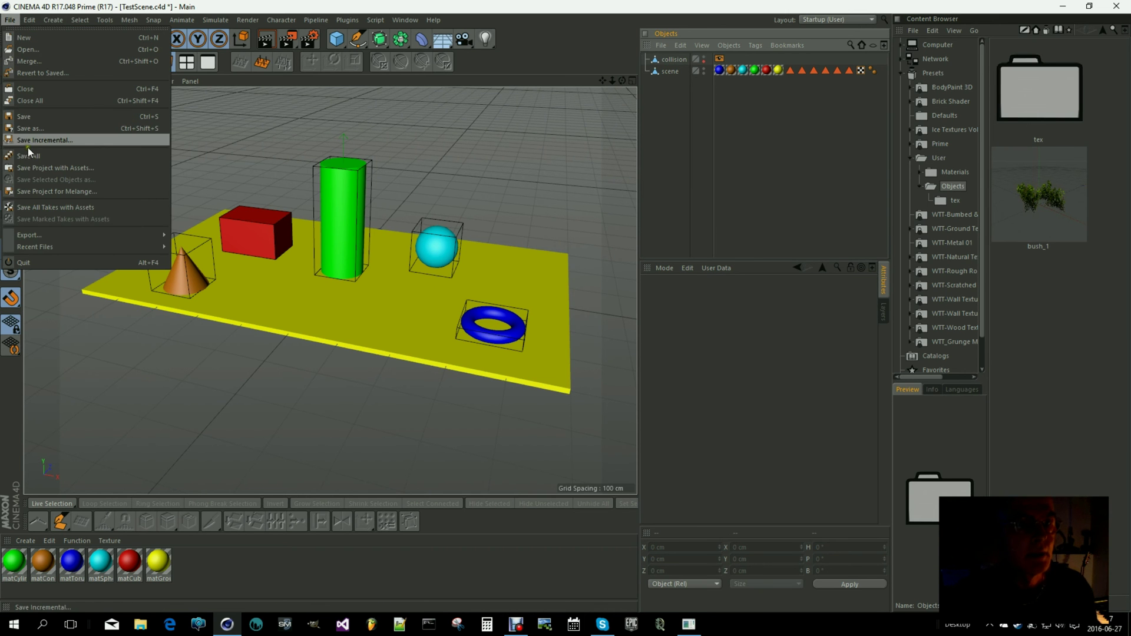
pyautogui.moveTo(36, 237)
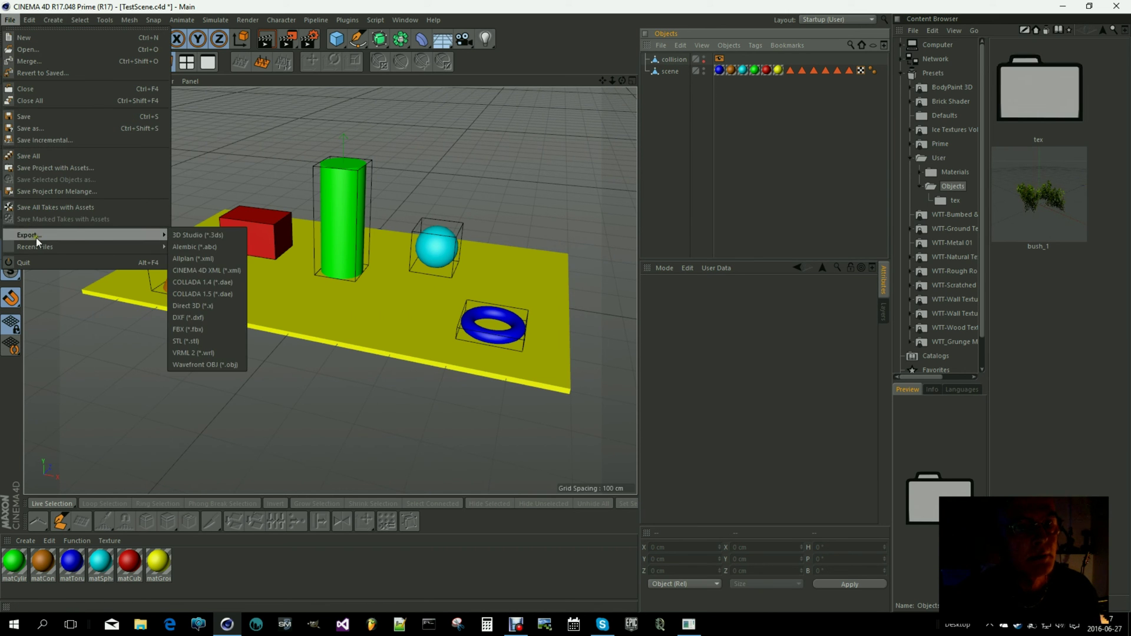
pyautogui.click(182, 330)
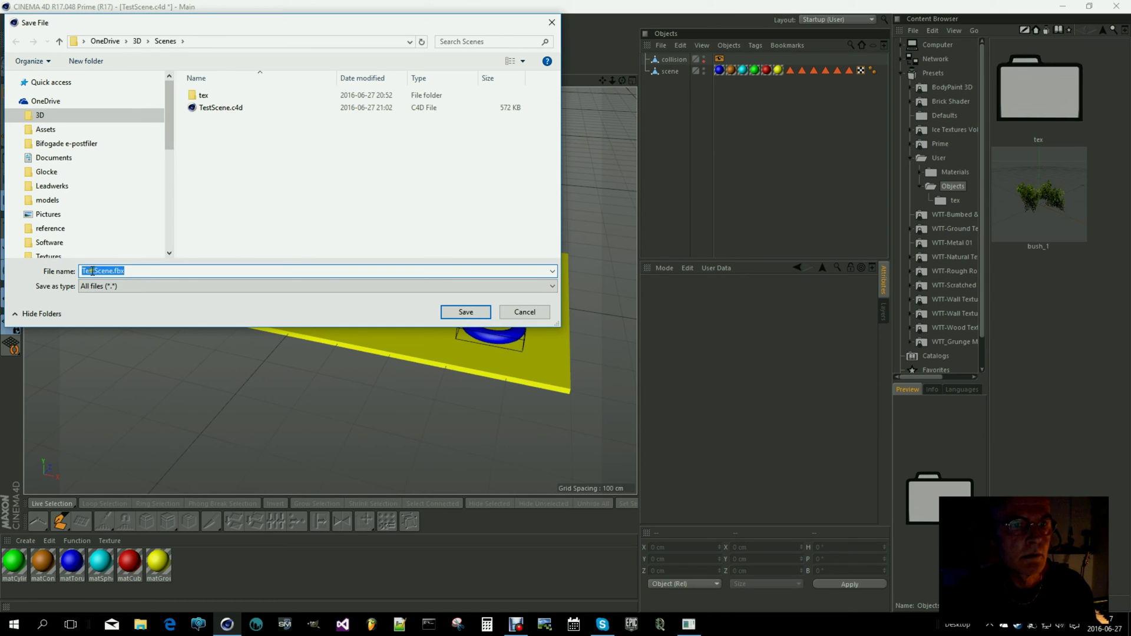
pyautogui.click(466, 316)
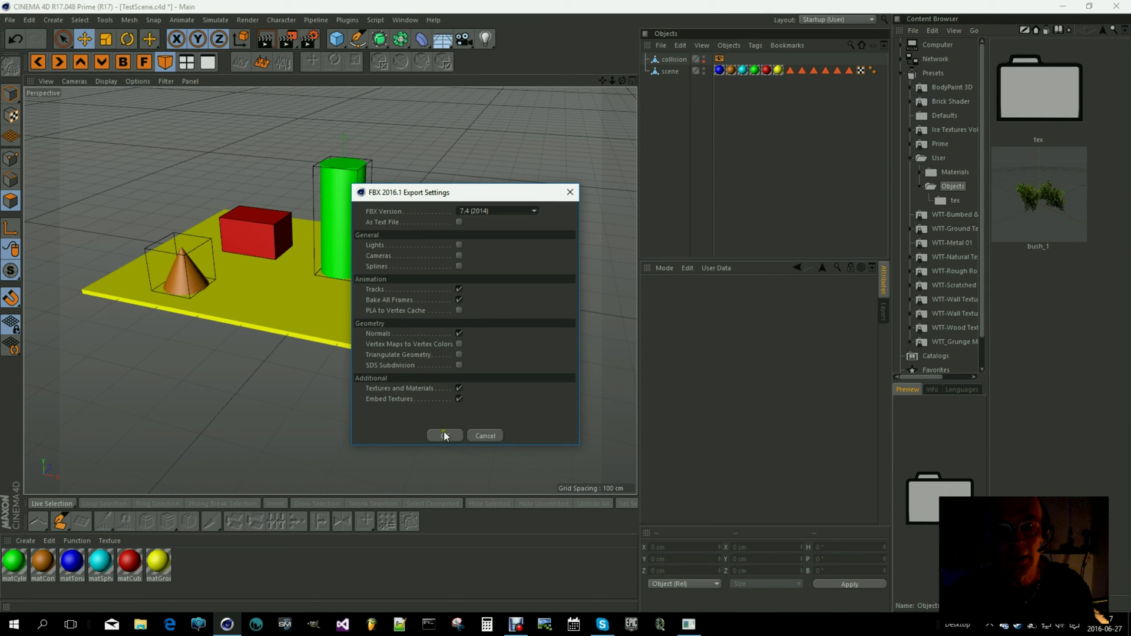
pyautogui.click(444, 434)
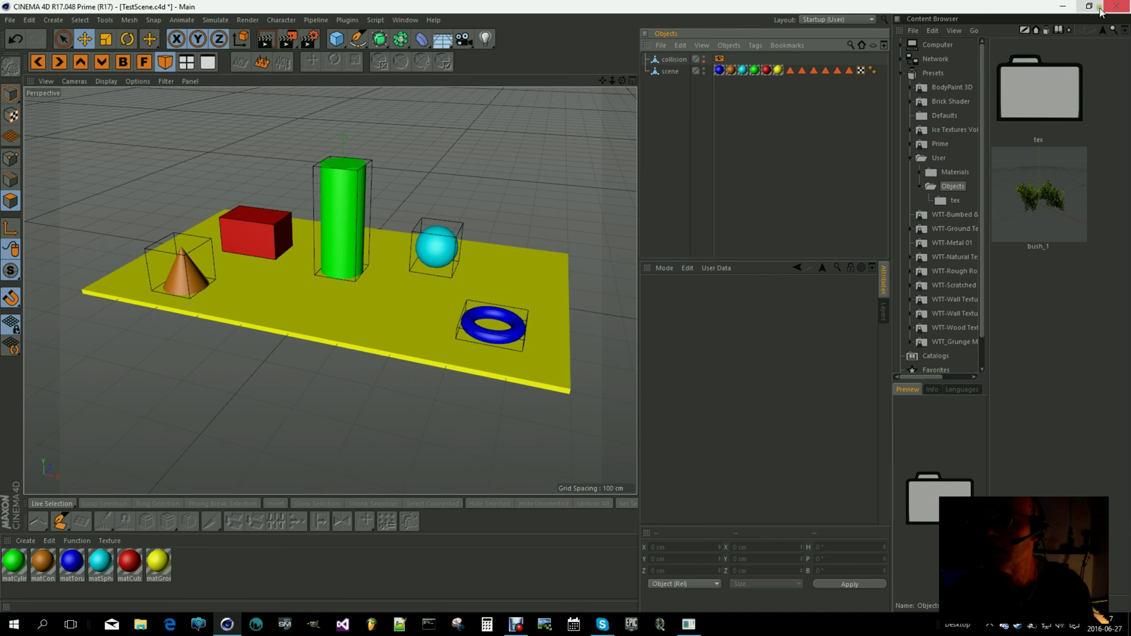
# Minimize Cinema 4D, then in the editor's Browse panel go up to the root and into Models
pyautogui.click(1063, 6)
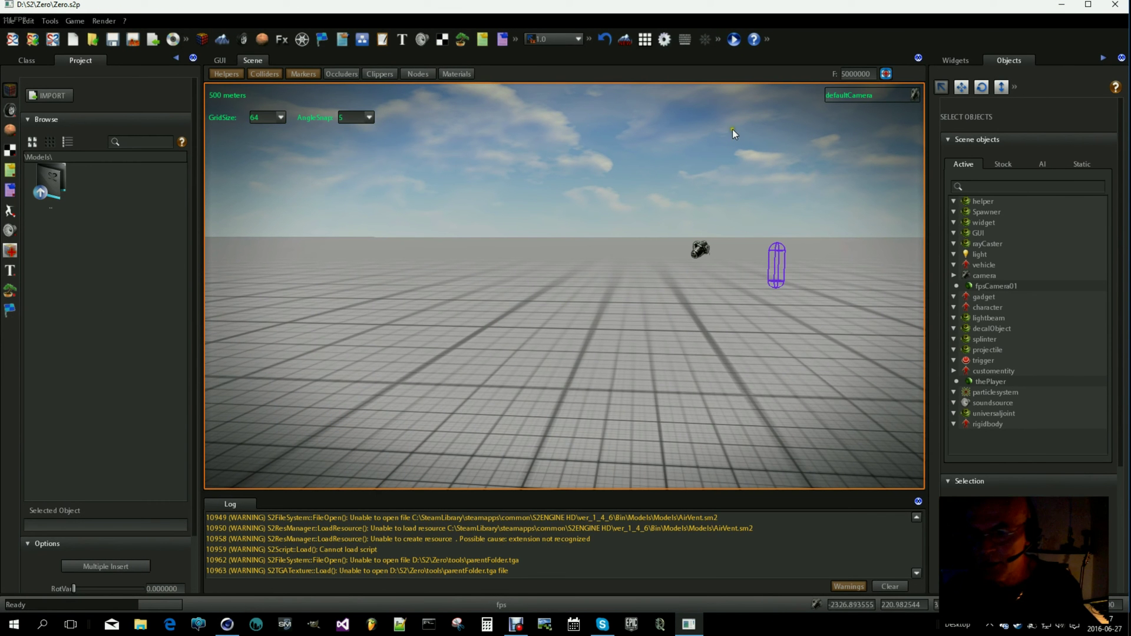
pyautogui.moveTo(389, 260); pyautogui.dragTo(522, 238, button='right')
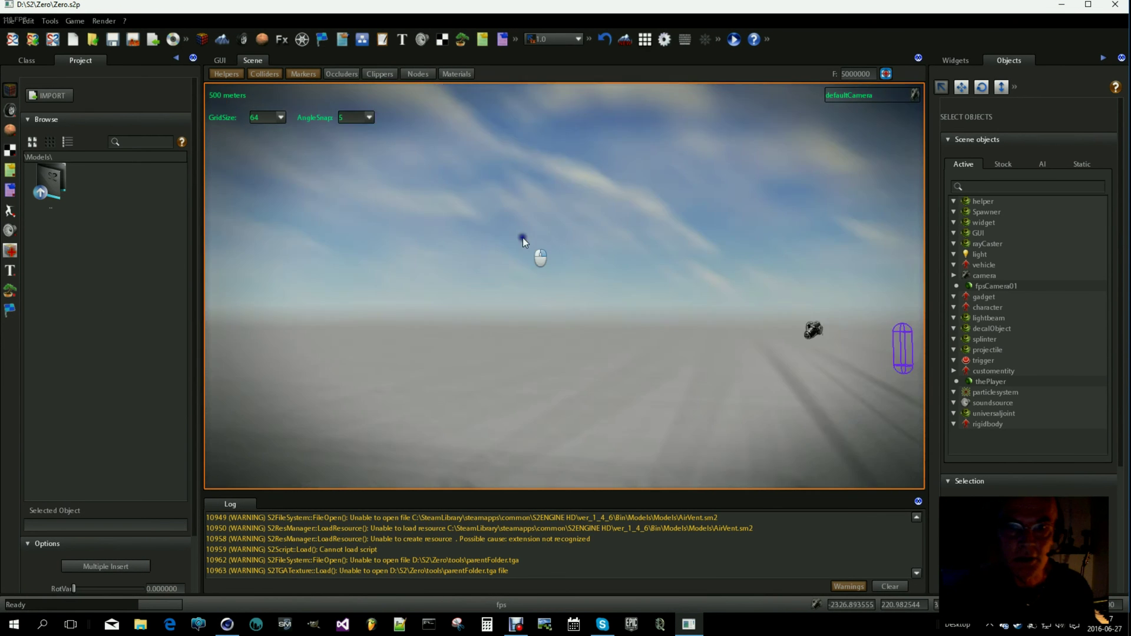
pyautogui.moveTo(522, 239); pyautogui.dragTo(621, 228)
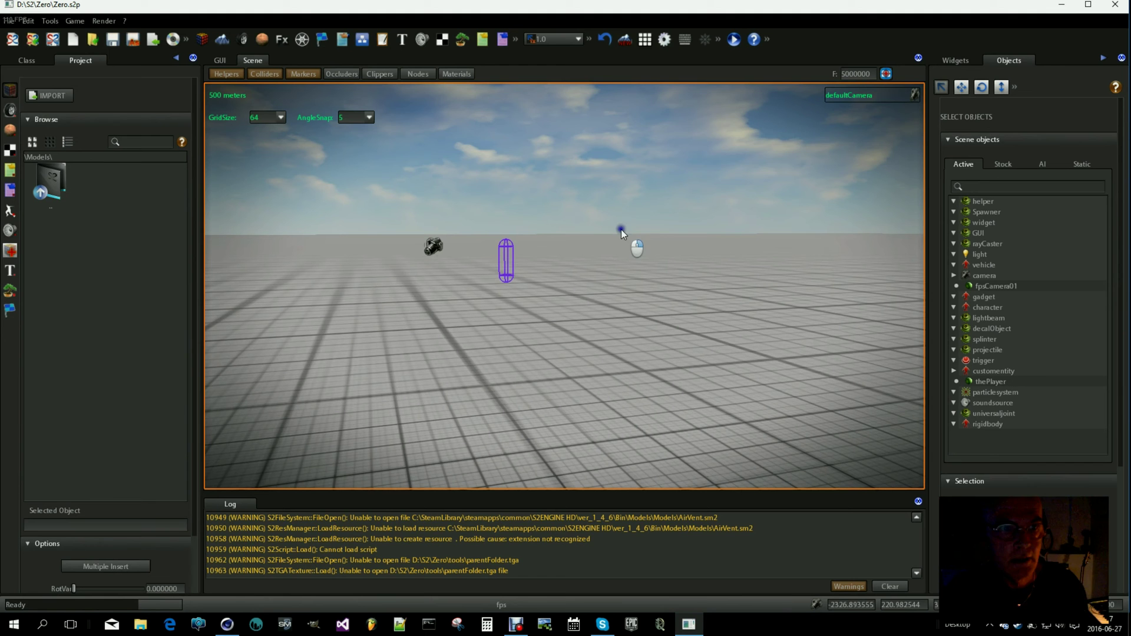
pyautogui.doubleClick(48, 168)
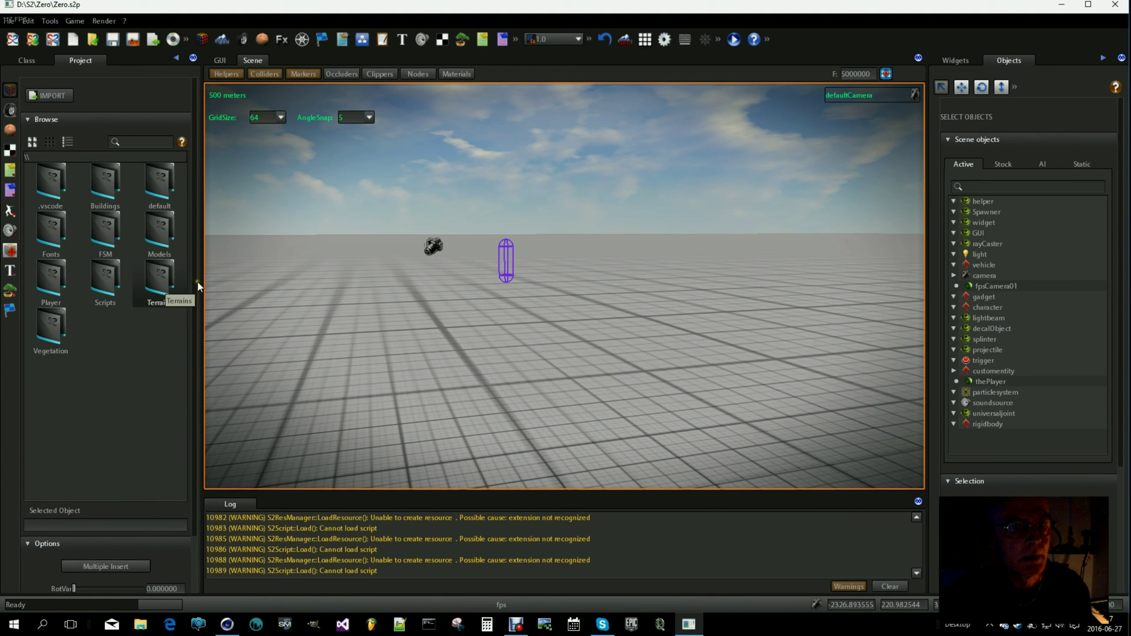
pyautogui.doubleClick(155, 239)
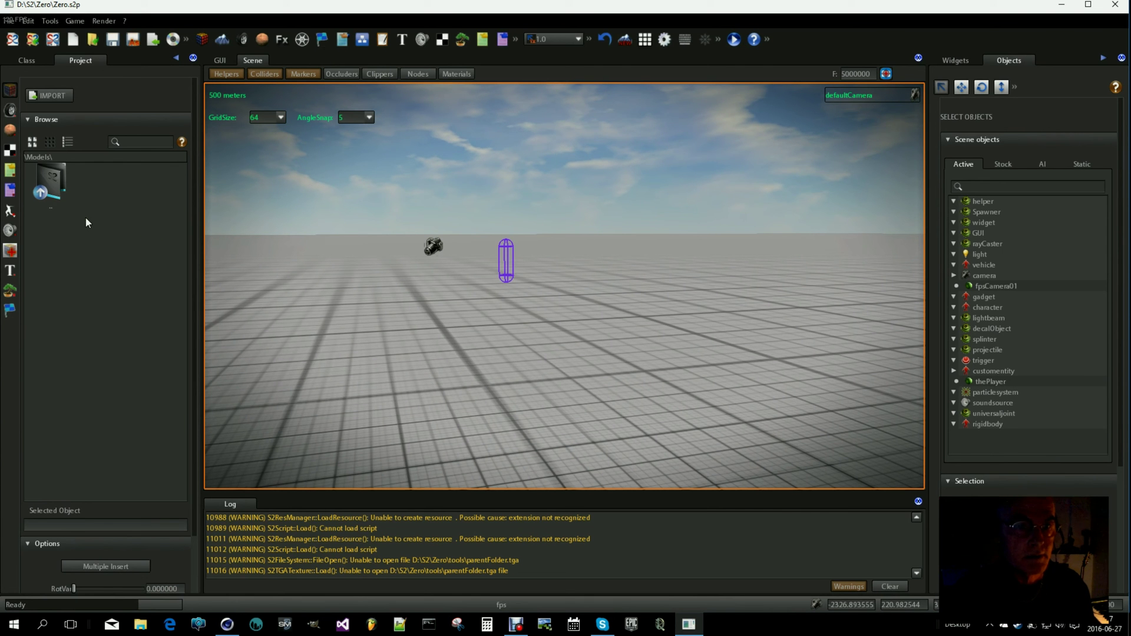
# Open File Explorer to OneDrive > 3D > Scenes and drag TestScene.fbx into the editor's Models folder
pyautogui.click(140, 624)
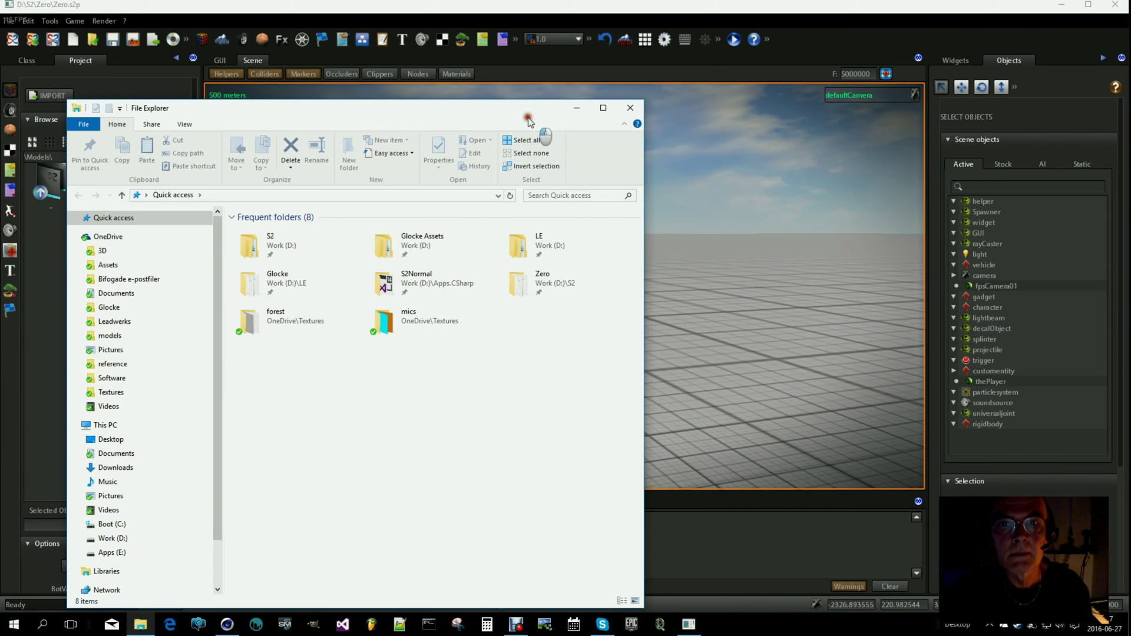
pyautogui.moveTo(453, 113); pyautogui.dragTo(688, 83)
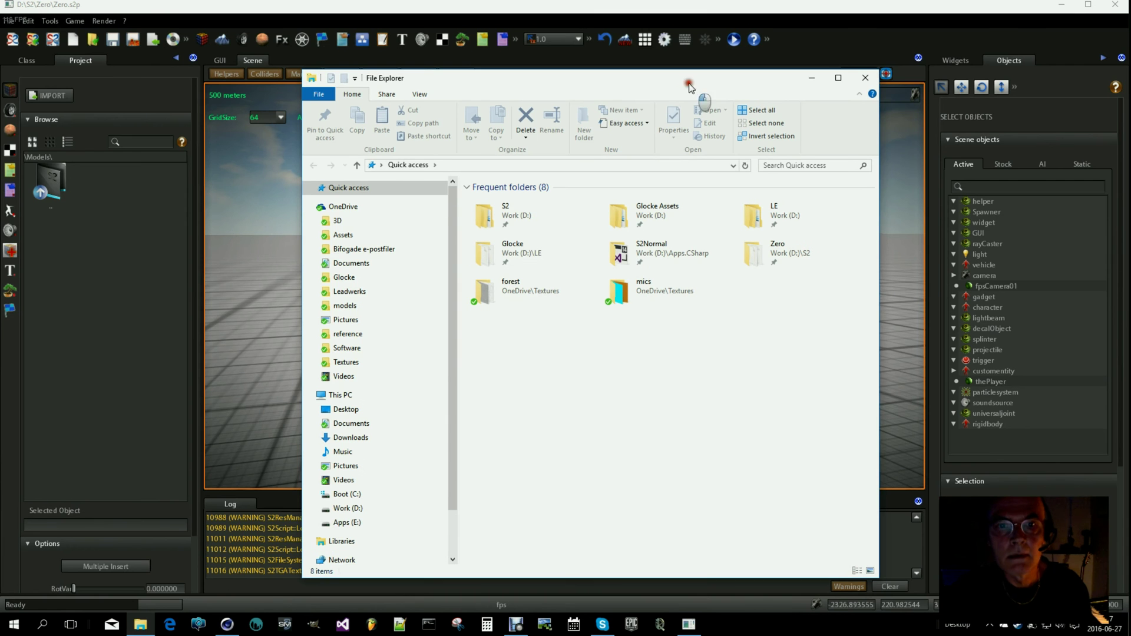
pyautogui.click(317, 221)
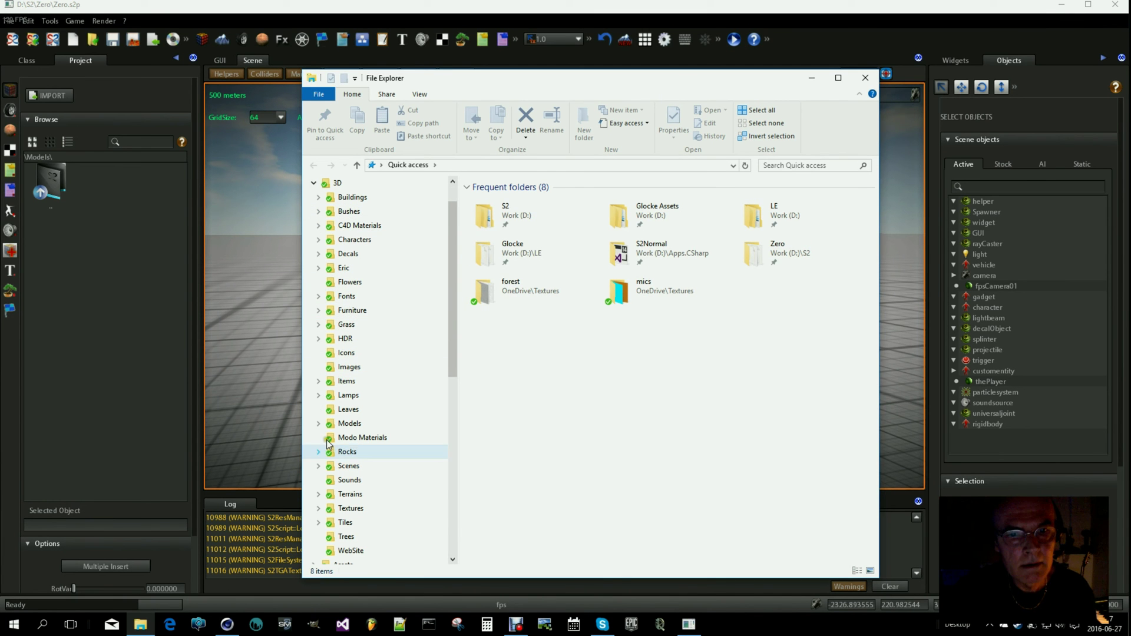
pyautogui.click(349, 467)
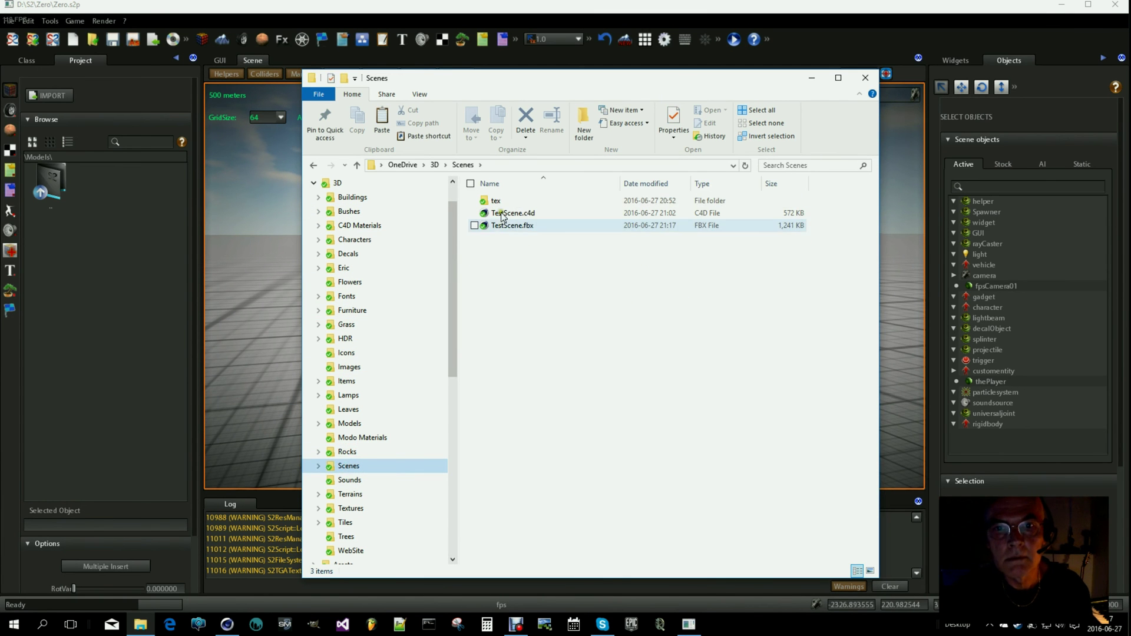
pyautogui.click(520, 260)
pyautogui.moveTo(511, 227); pyautogui.dragTo(87, 274)
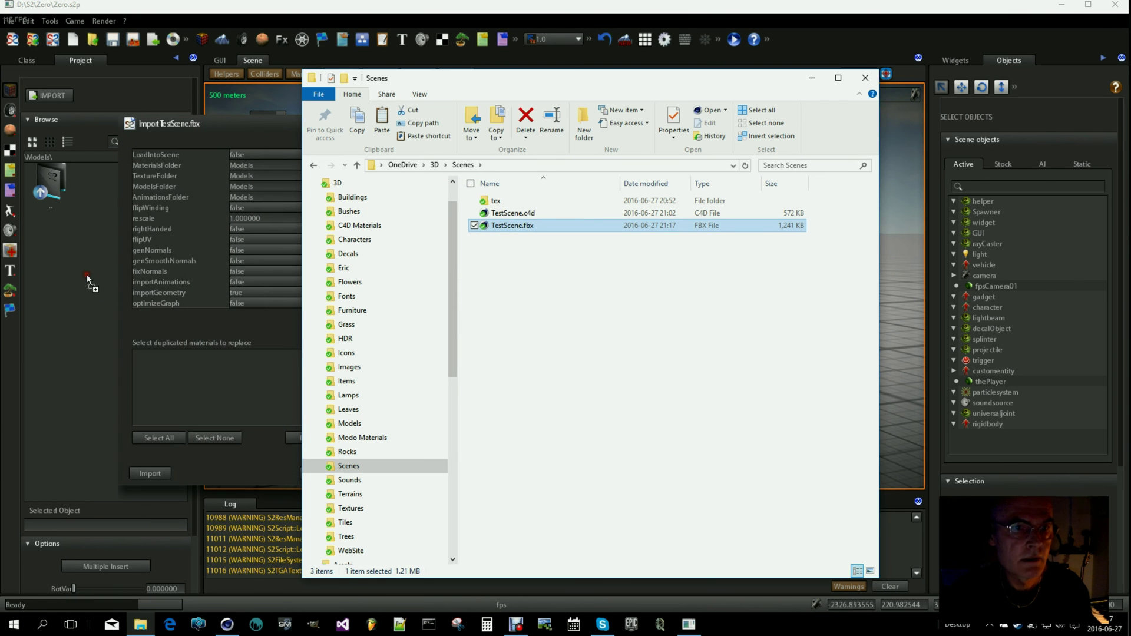
# Import TestScene.fbx with the shown settings, then close the editor when it crashes
pyautogui.click(274, 124)
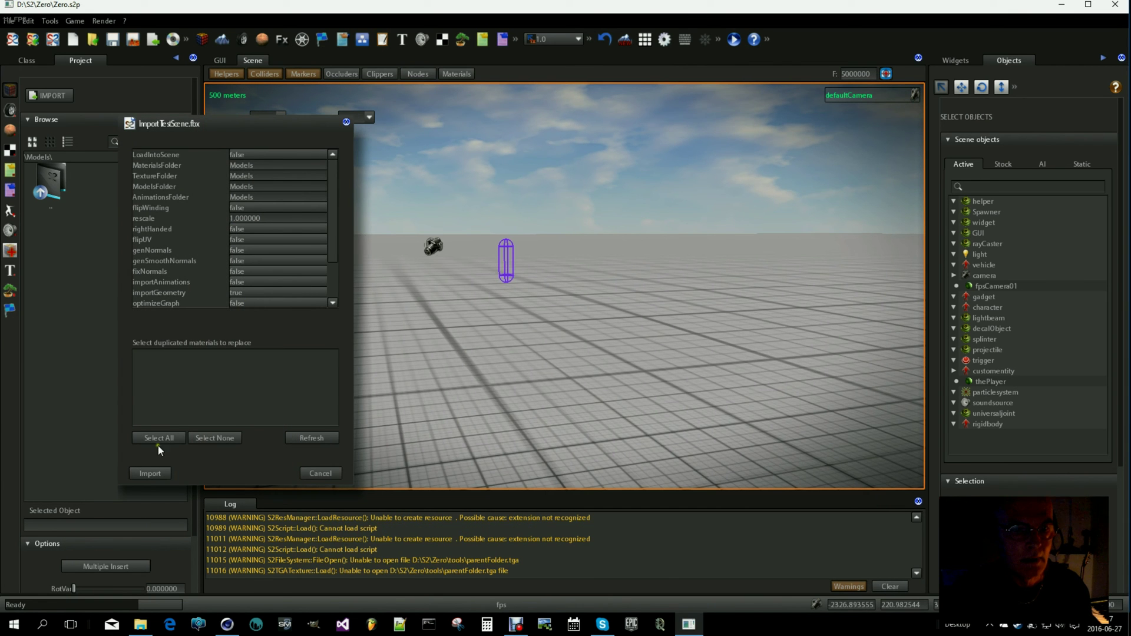
pyautogui.click(150, 473)
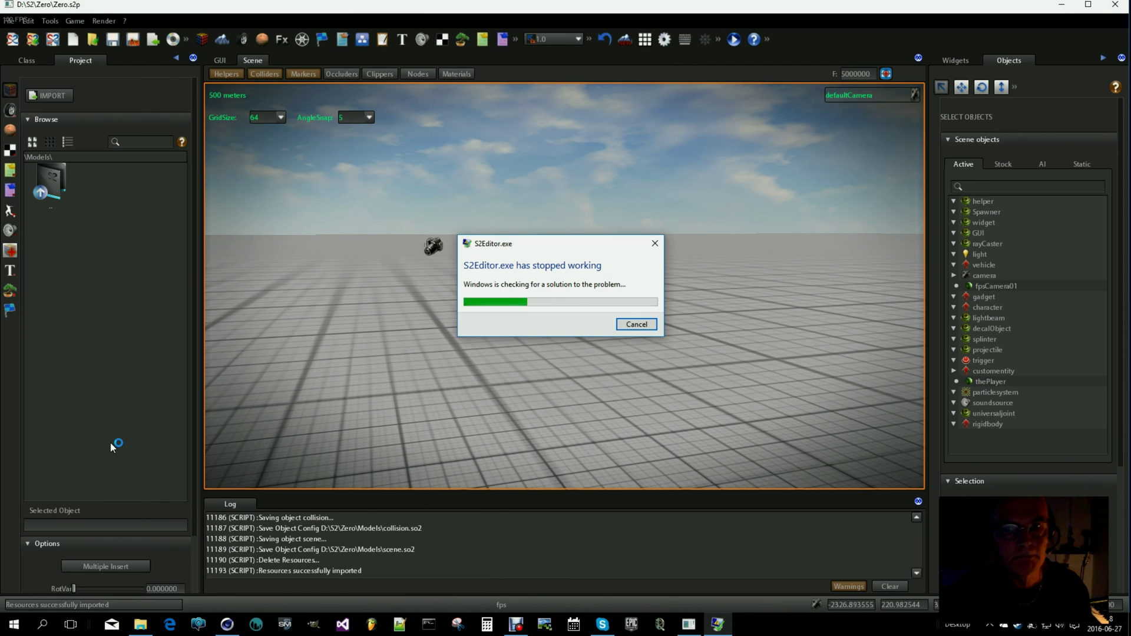
pyautogui.click(636, 327)
pyautogui.click(637, 328)
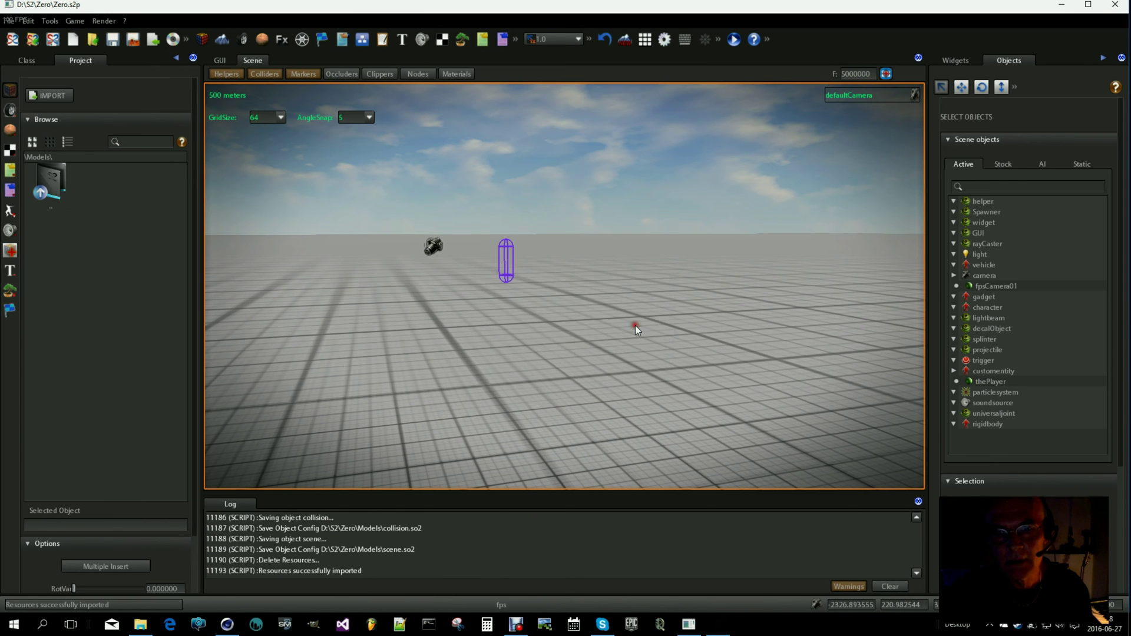
# Relaunch S2Engine HD from the taskbar tray popup
pyautogui.click(1019, 631)
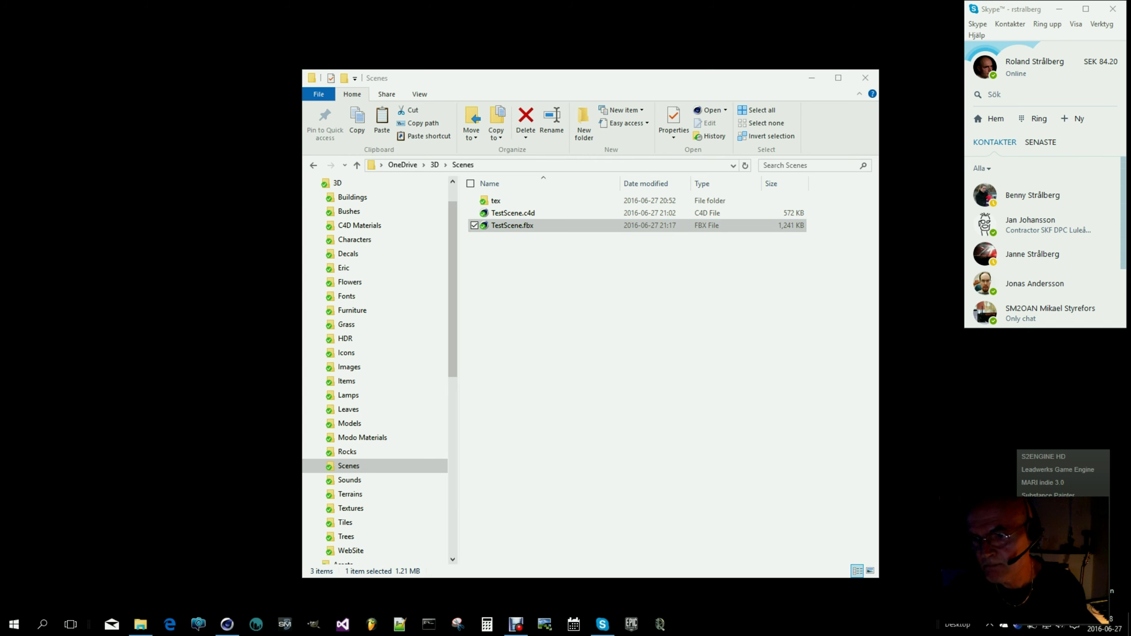
pyautogui.click(1049, 457)
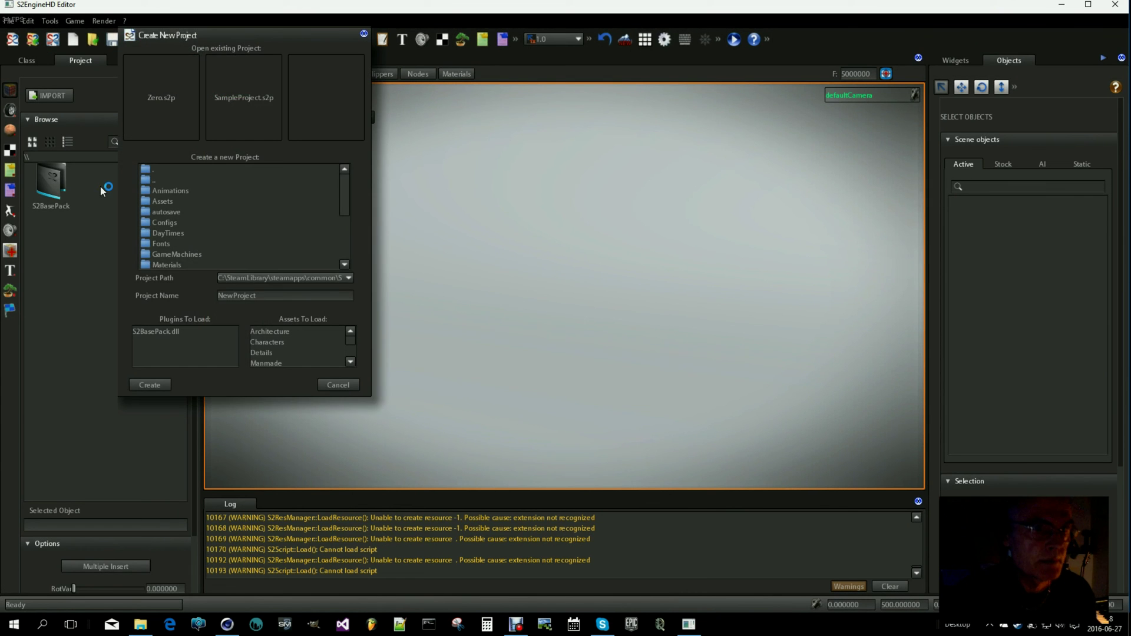
# Open the Zero project's fps scene, tilt the view, and browse into the Models folder
pyautogui.click(160, 112)
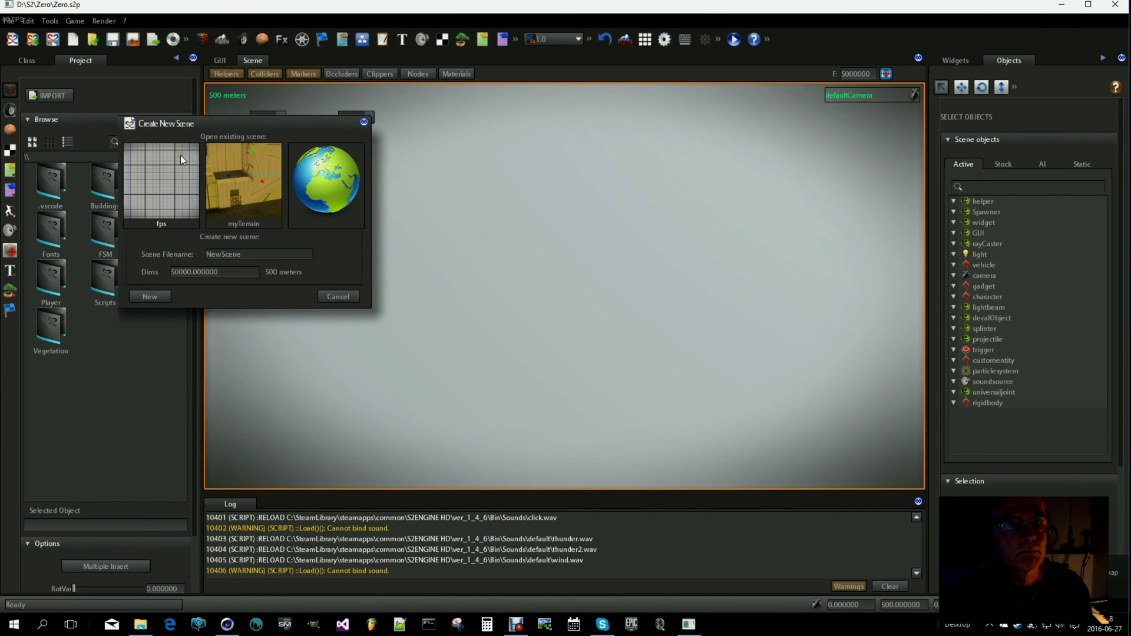
pyautogui.click(163, 204)
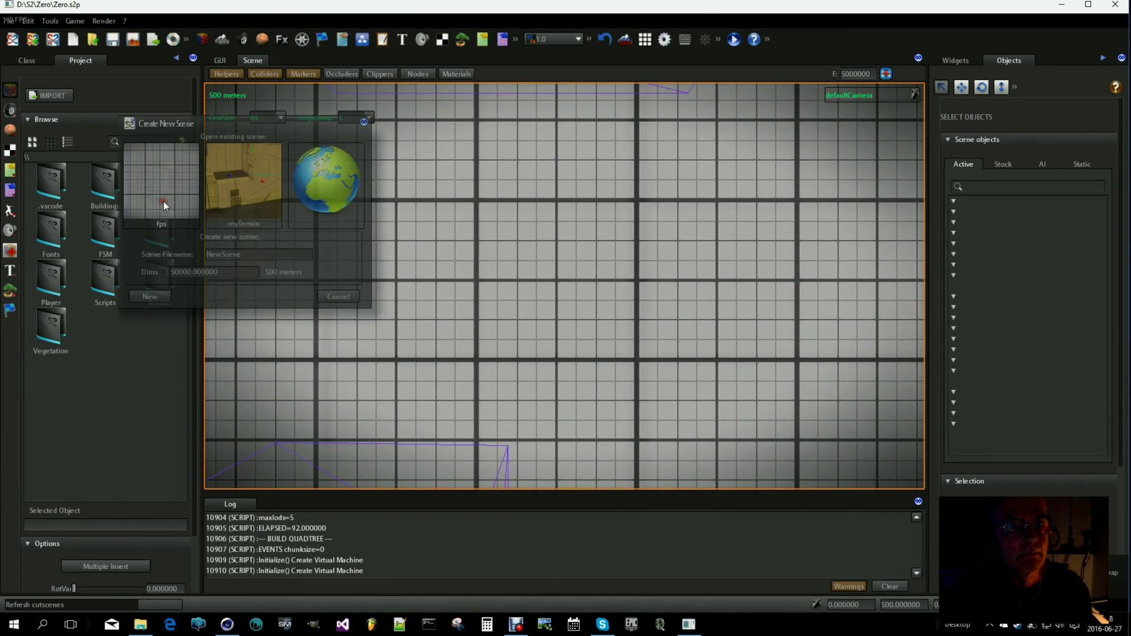
pyautogui.moveTo(365, 289); pyautogui.dragTo(312, 154, button='right')
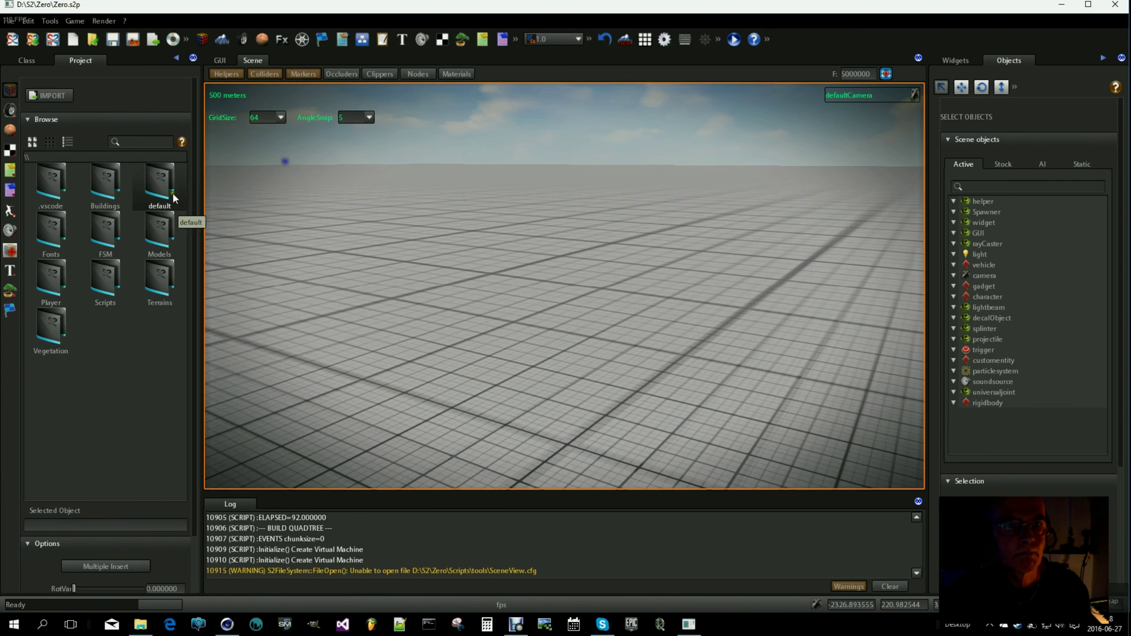
pyautogui.doubleClick(160, 234)
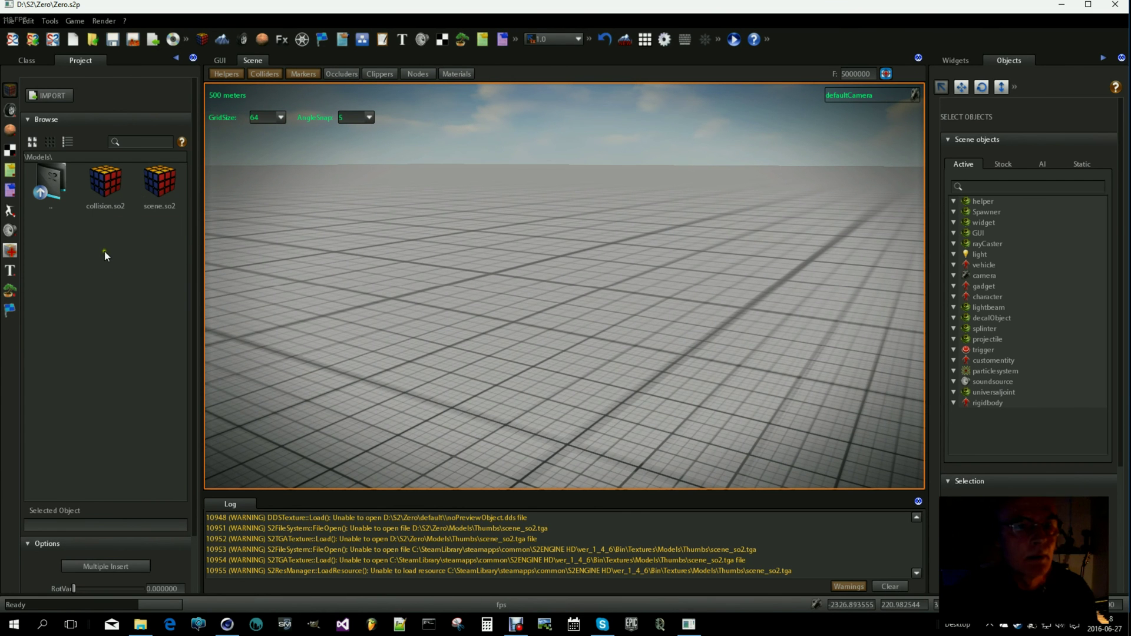
# Inspect scene.so2 in the Prefab editor, zooming and orbiting around its cone, cube, cylinder, sphere and torus
pyautogui.rightClick(165, 178)
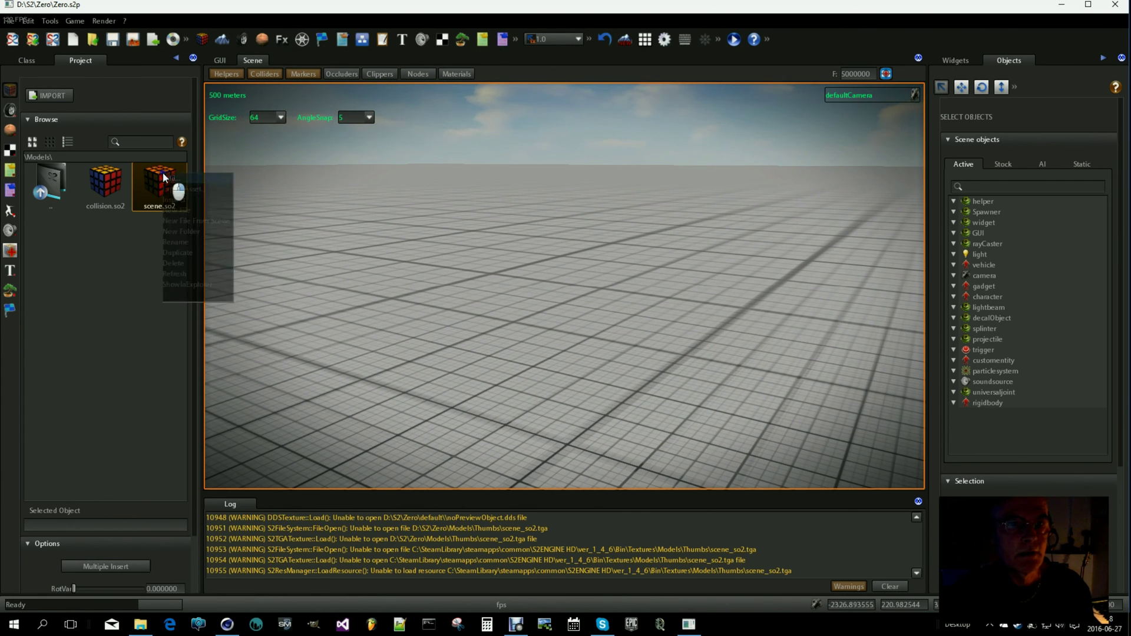
pyautogui.click(182, 200)
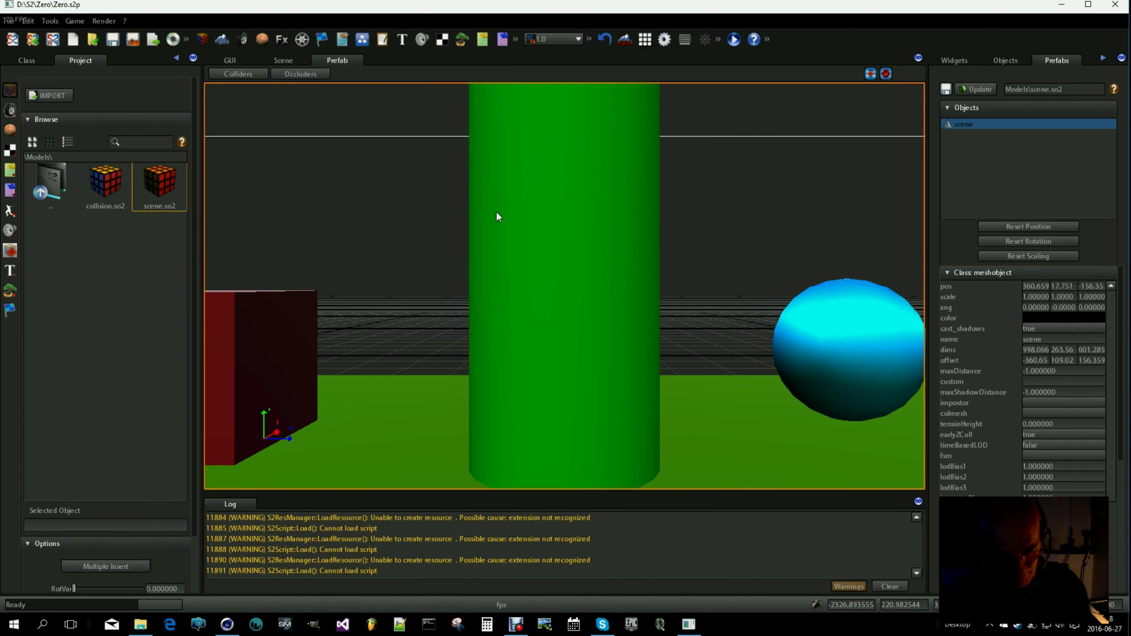
pyautogui.scroll(-8, 496, 211)
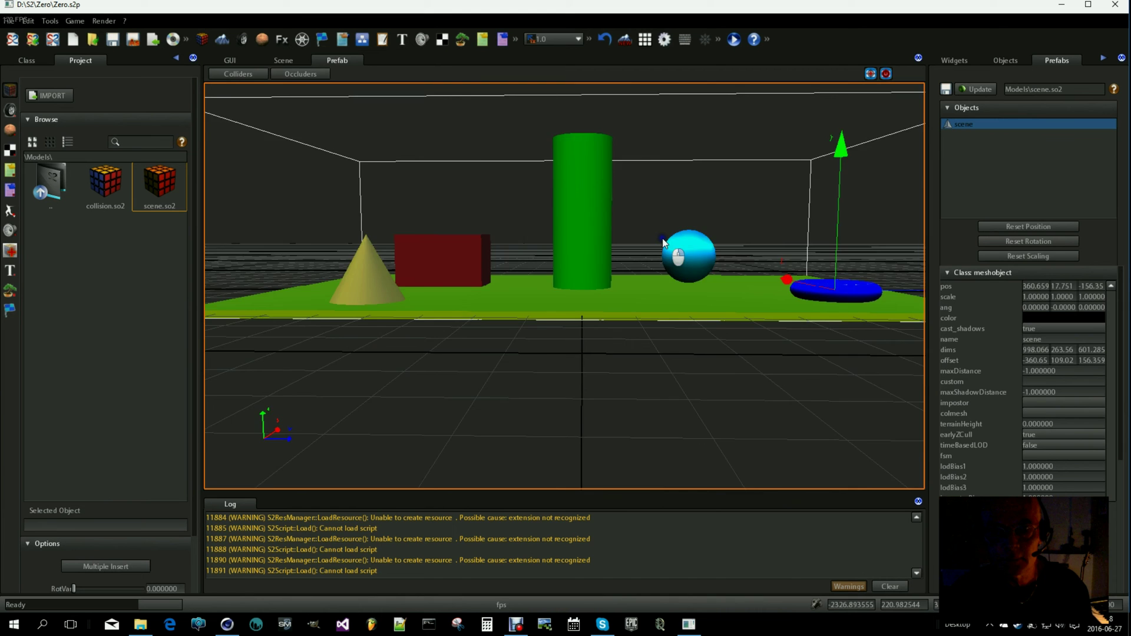
pyautogui.moveTo(662, 238); pyautogui.dragTo(651, 262)
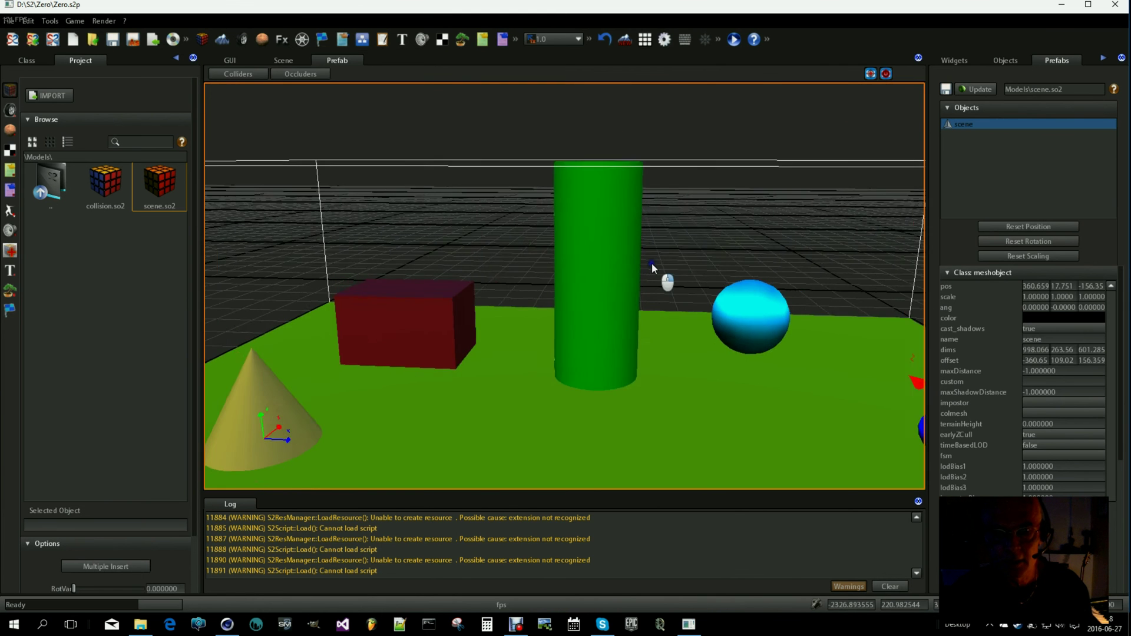
pyautogui.scroll(-8, 652, 263)
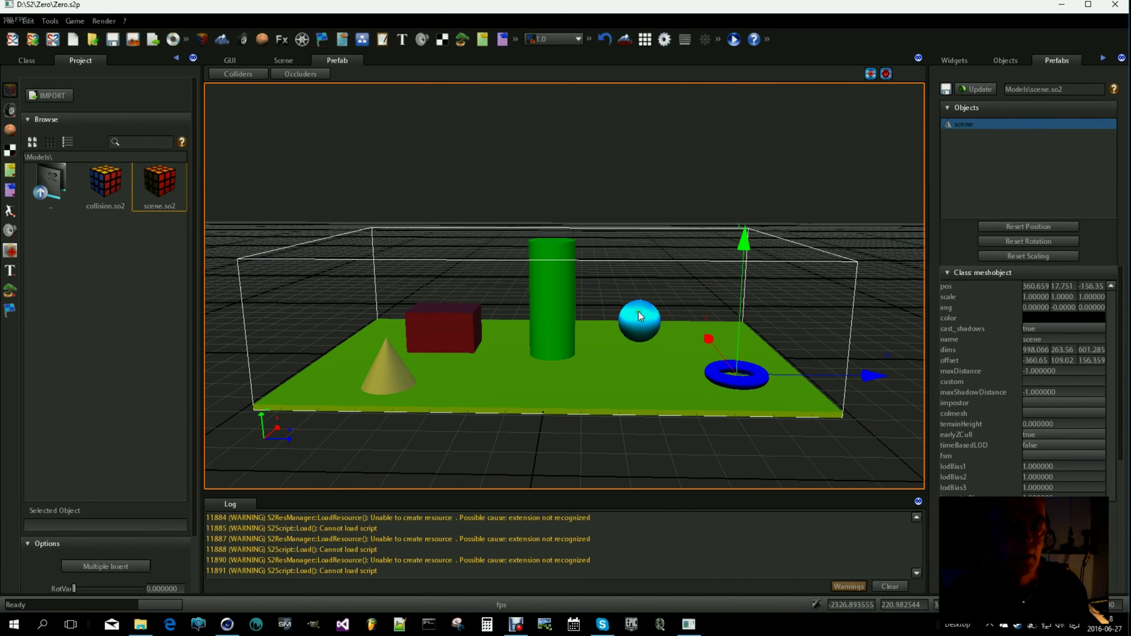
# Save the scene prefab so its preview updates
pyautogui.click(946, 89)
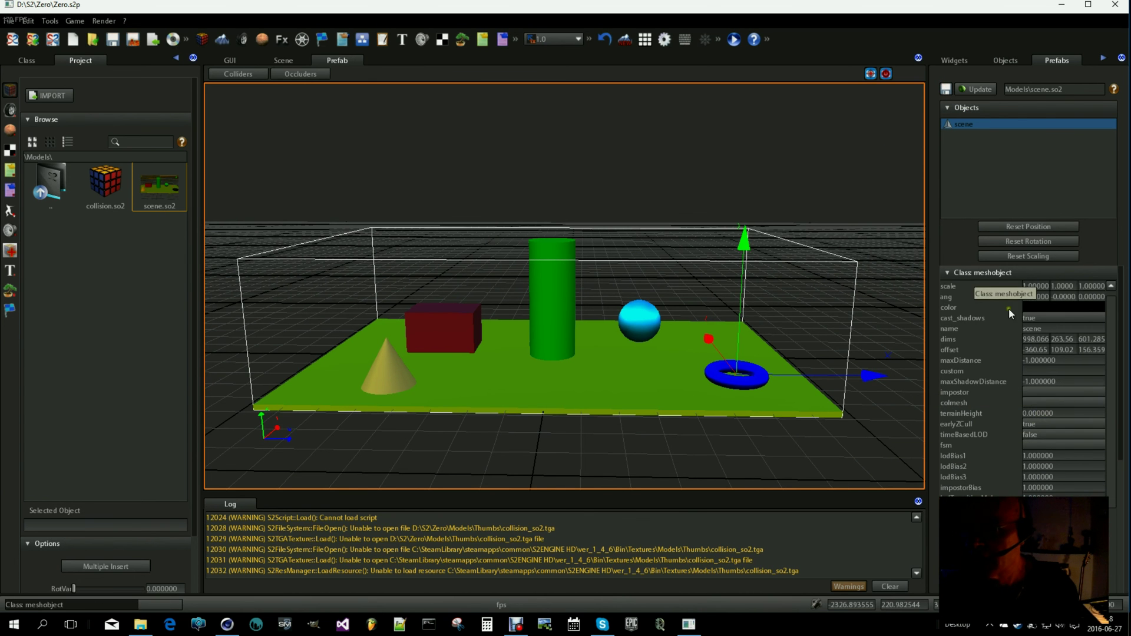
pyautogui.scroll(-1, 1009, 309)
pyautogui.scroll(1, 985, 333)
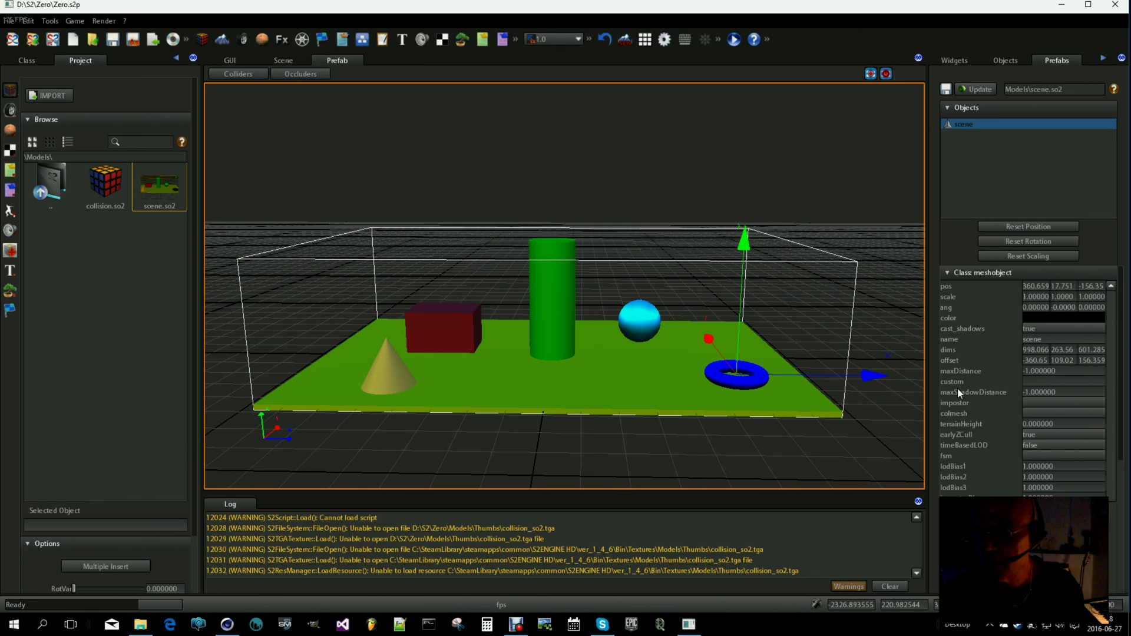
pyautogui.scroll(-1, 953, 416)
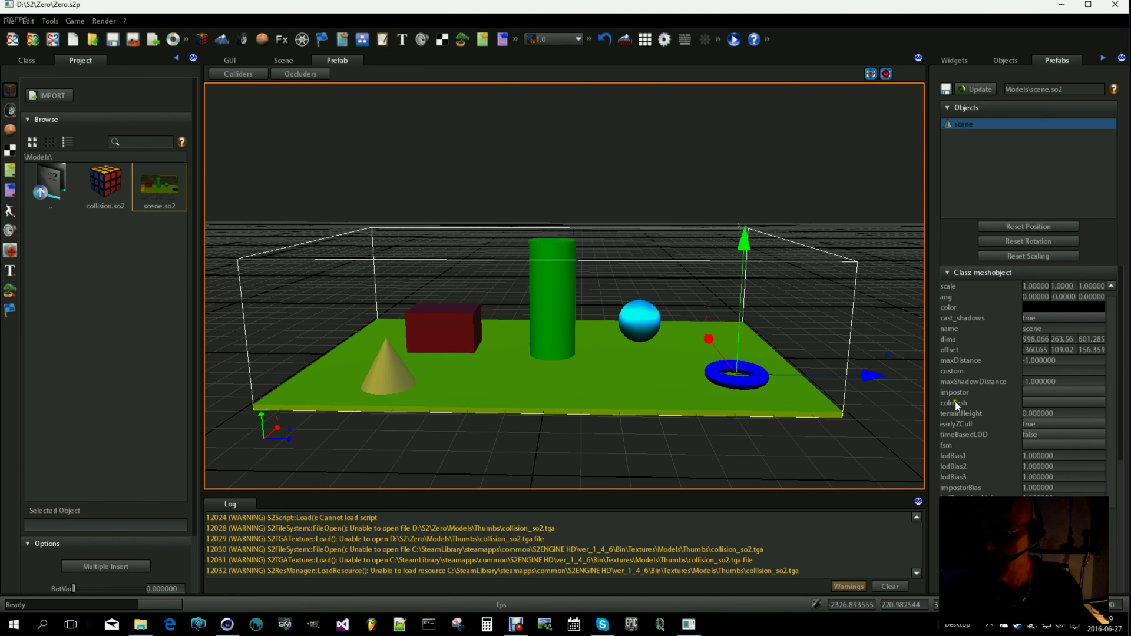
# Set the prefab's colmesh property to Models\collision.sm2
pyautogui.click(1041, 401)
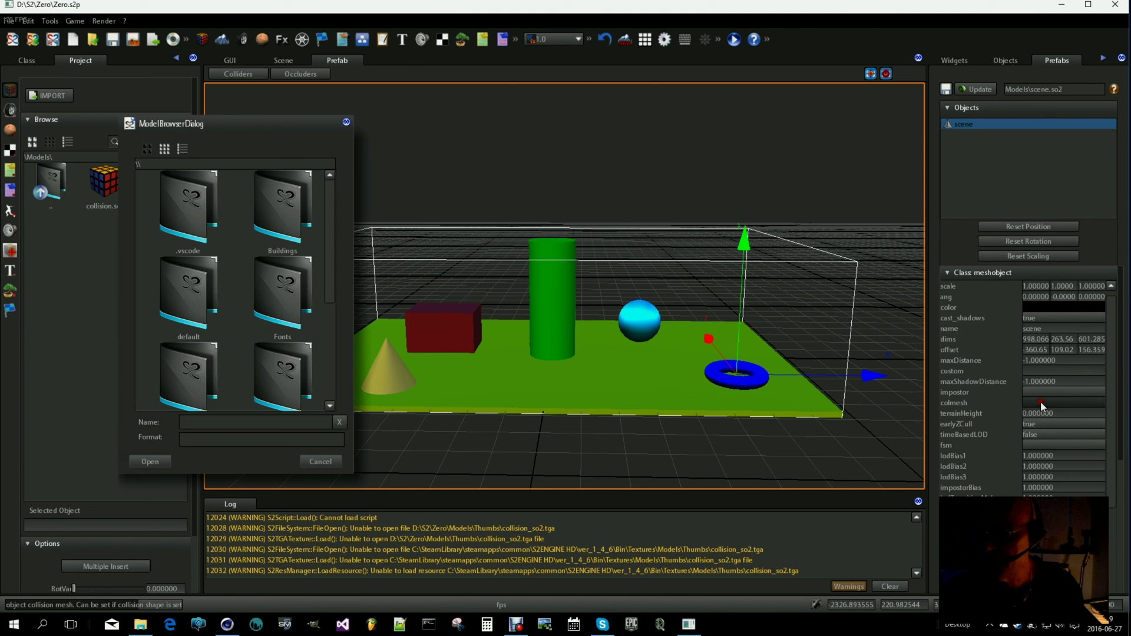
pyautogui.scroll(-2, 277, 292)
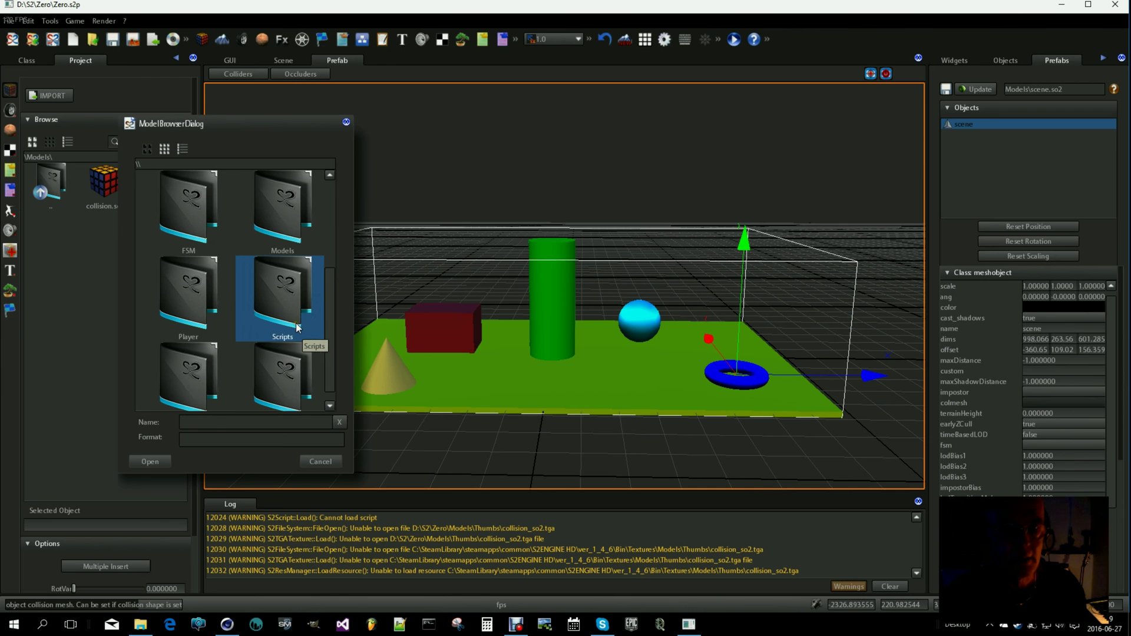
pyautogui.doubleClick(283, 206)
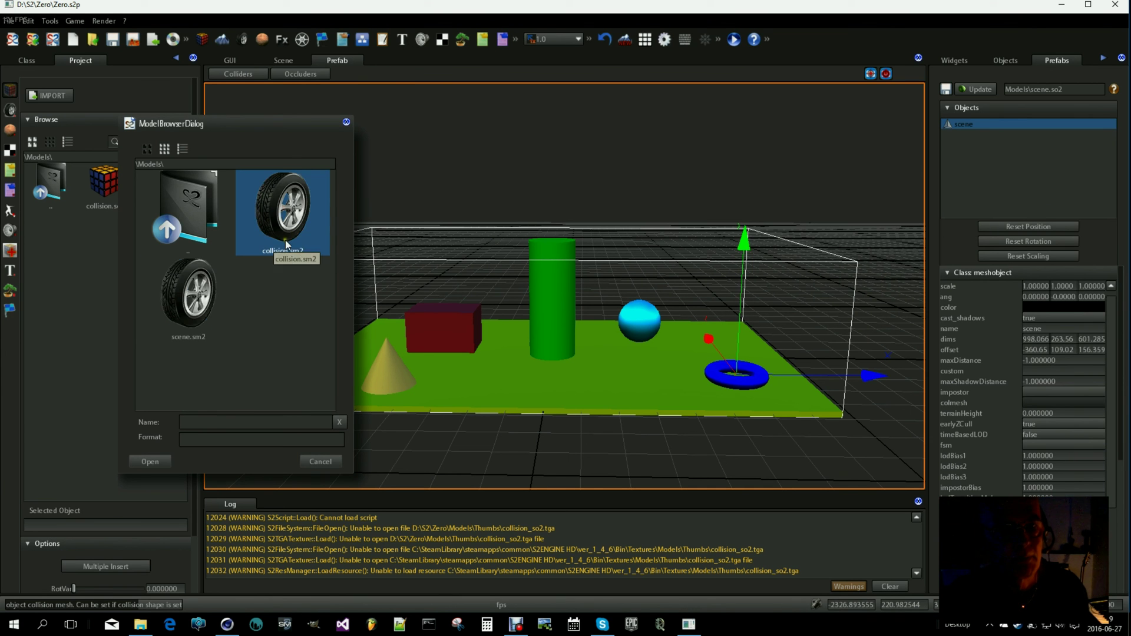
pyautogui.click(203, 303)
pyautogui.click(263, 239)
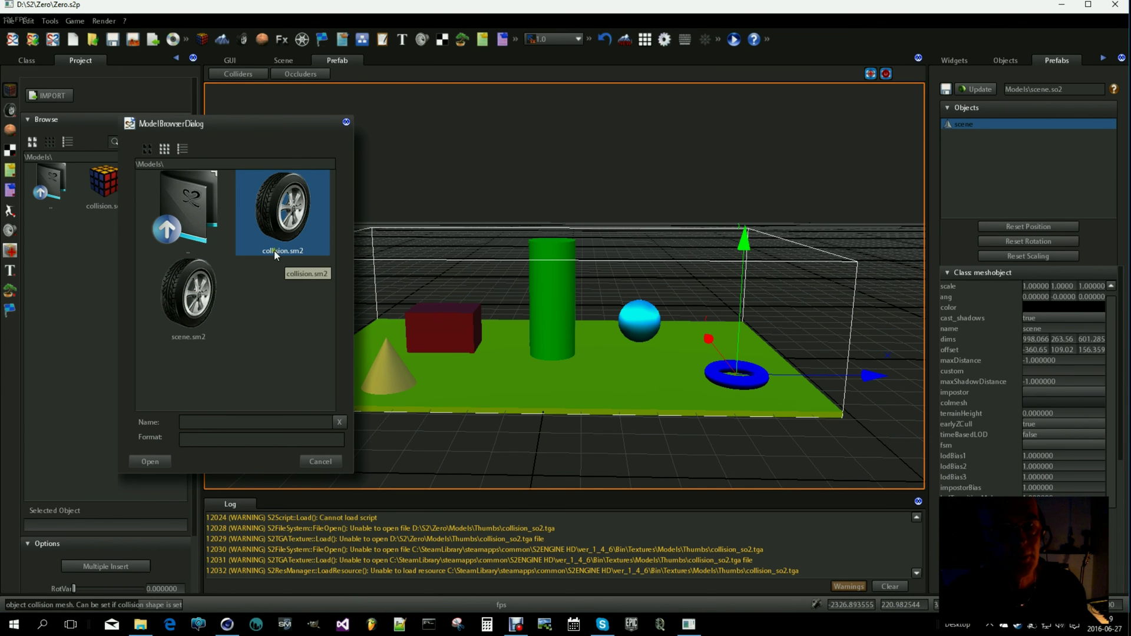
pyautogui.click(281, 200)
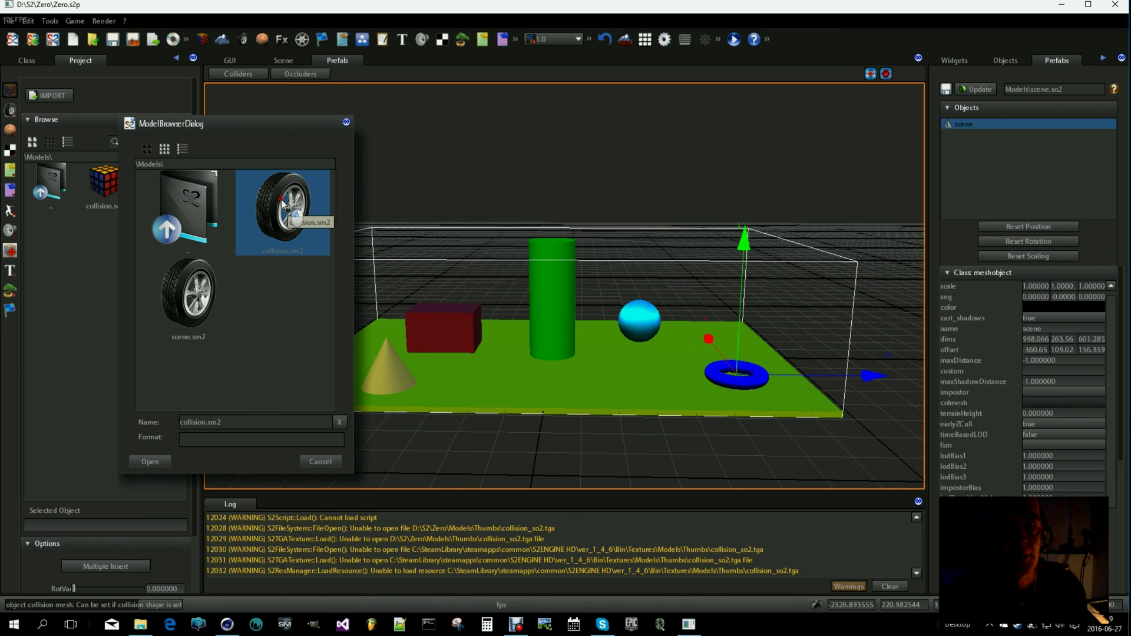
pyautogui.click(190, 405)
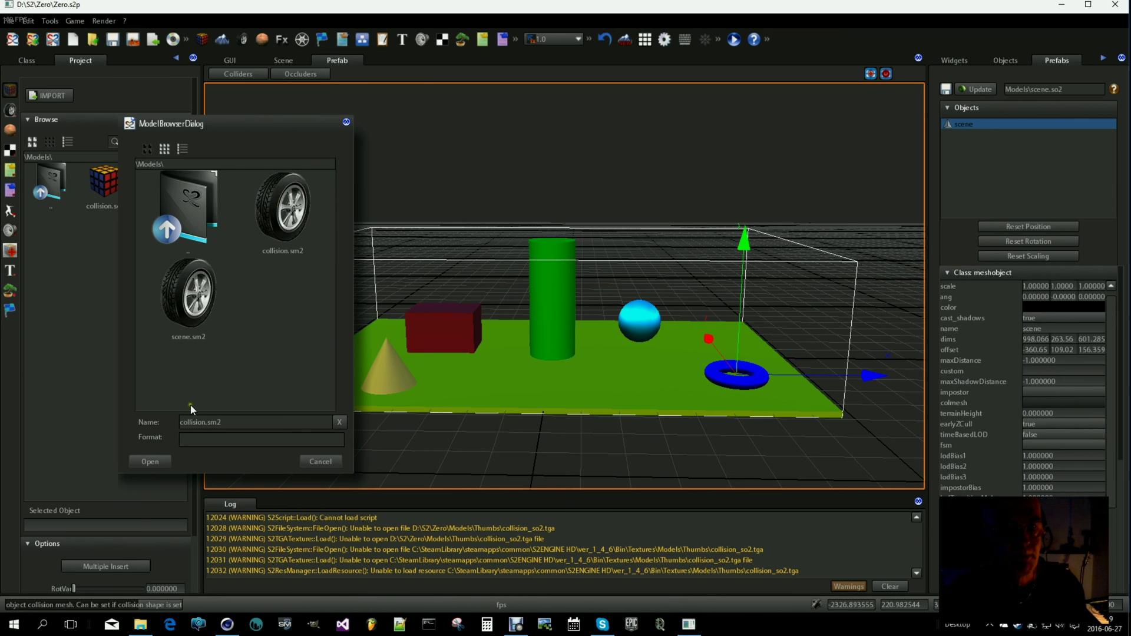
pyautogui.click(151, 462)
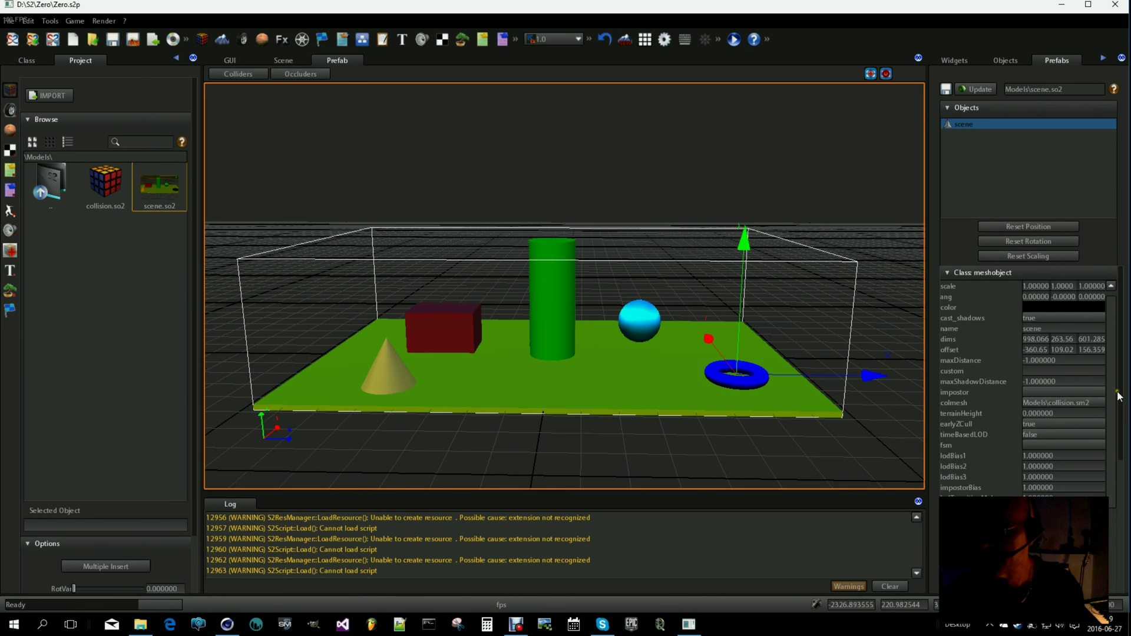
# Set collide to true, update the scene prefab, and display collider wireframes around the shapes
pyautogui.scroll(1, 1118, 396)
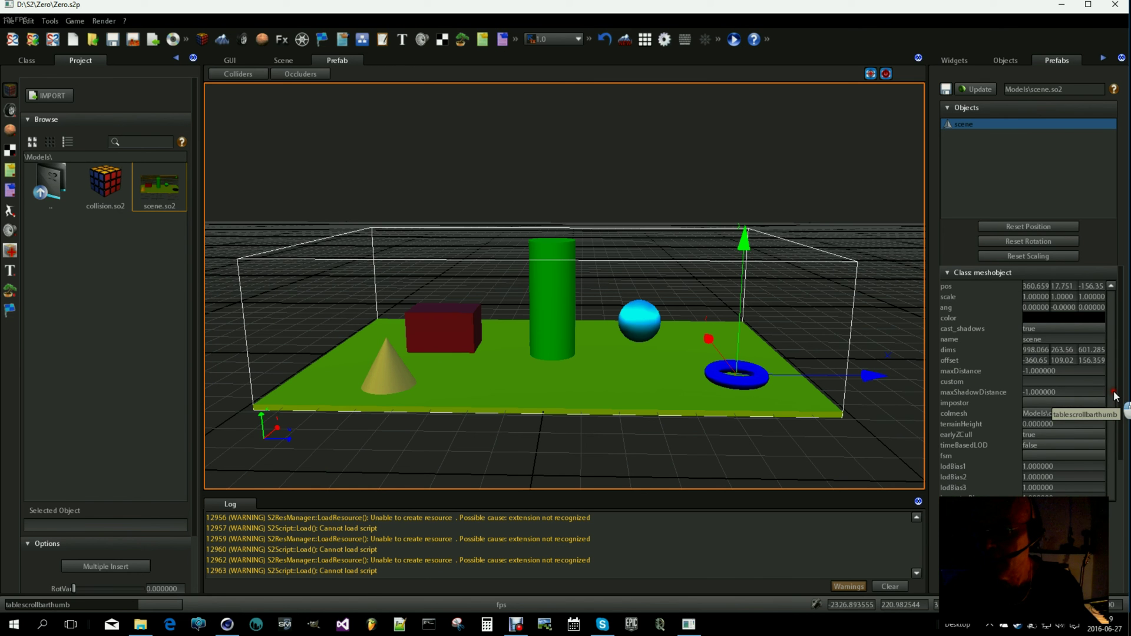
pyautogui.scroll(-2, 954, 451)
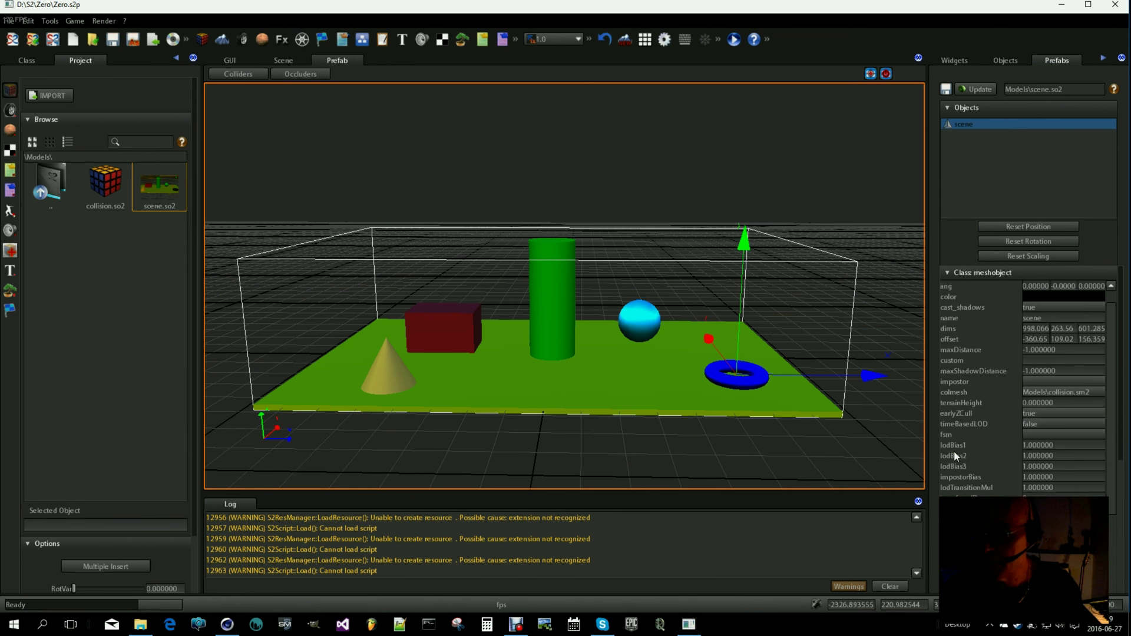
pyautogui.scroll(-6, 954, 450)
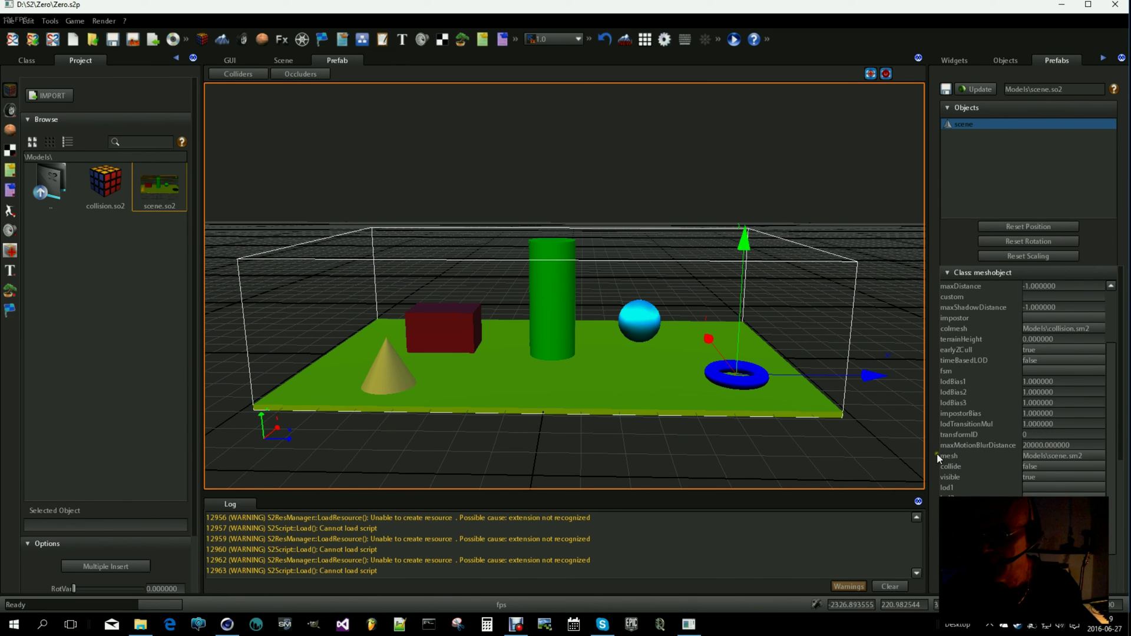
pyautogui.click(1032, 468)
pyautogui.scroll(-8, 977, 466)
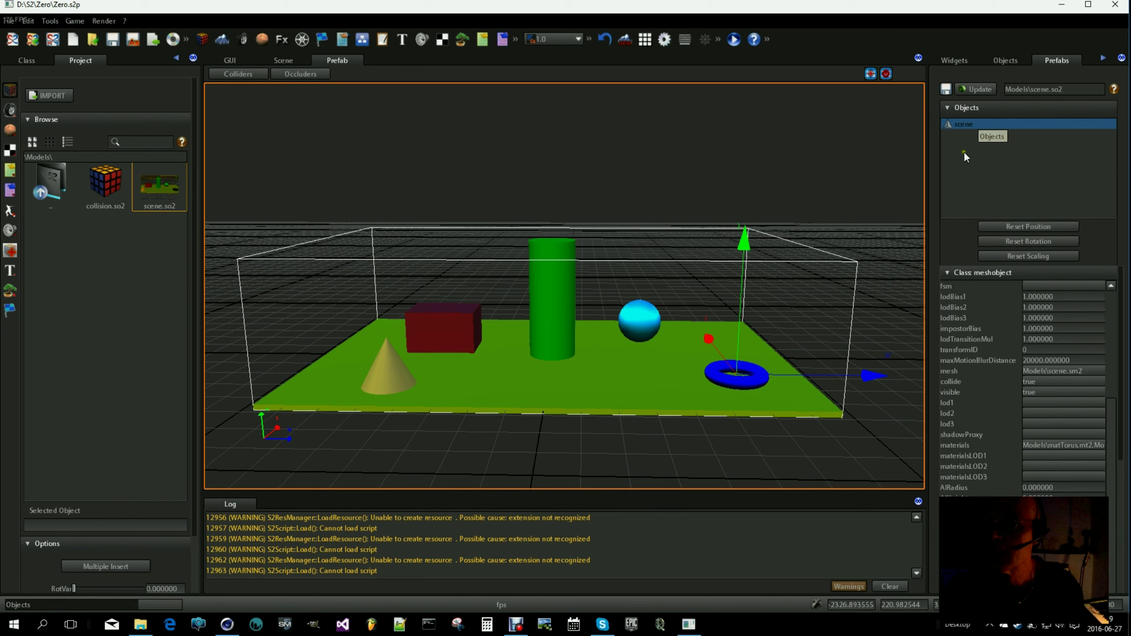
pyautogui.click(978, 89)
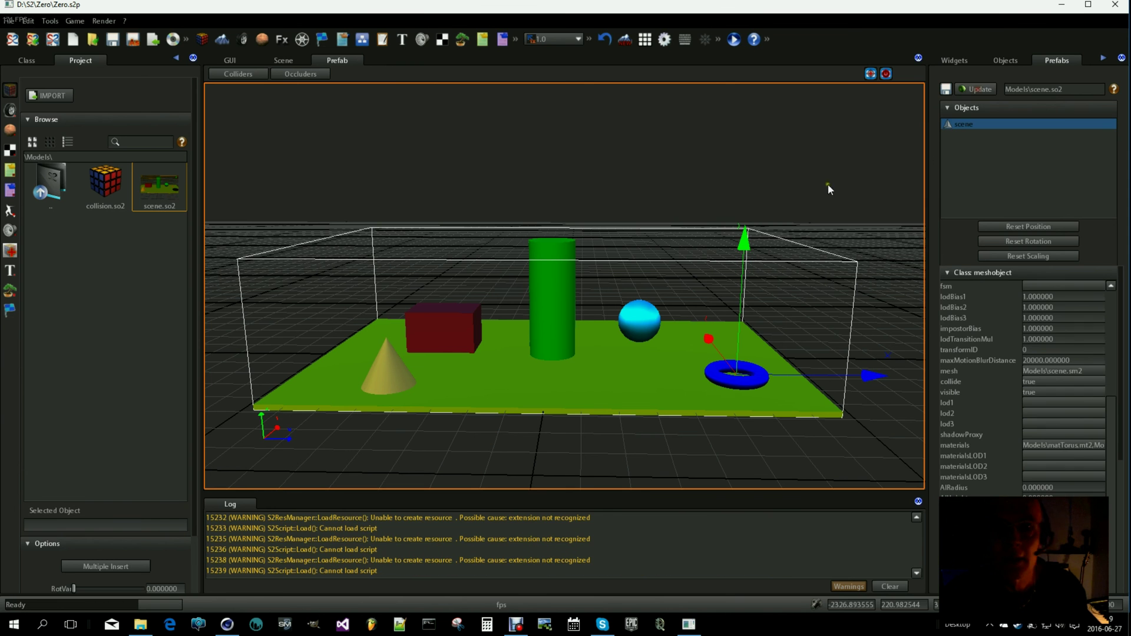
pyautogui.click(238, 74)
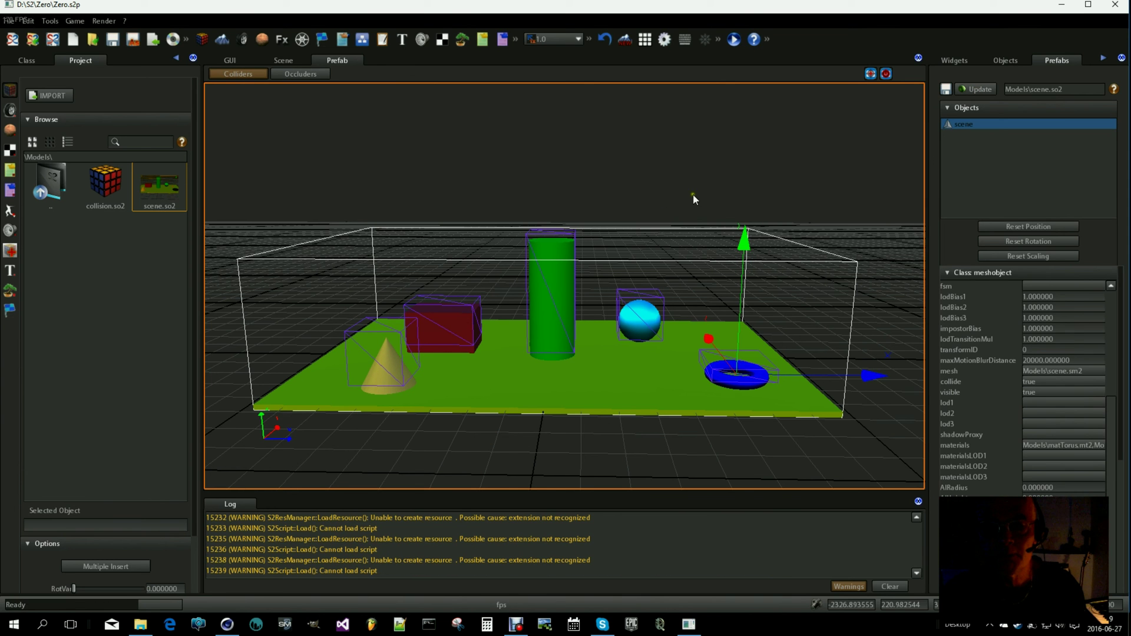
pyautogui.moveTo(693, 193); pyautogui.dragTo(691, 192, button='right')
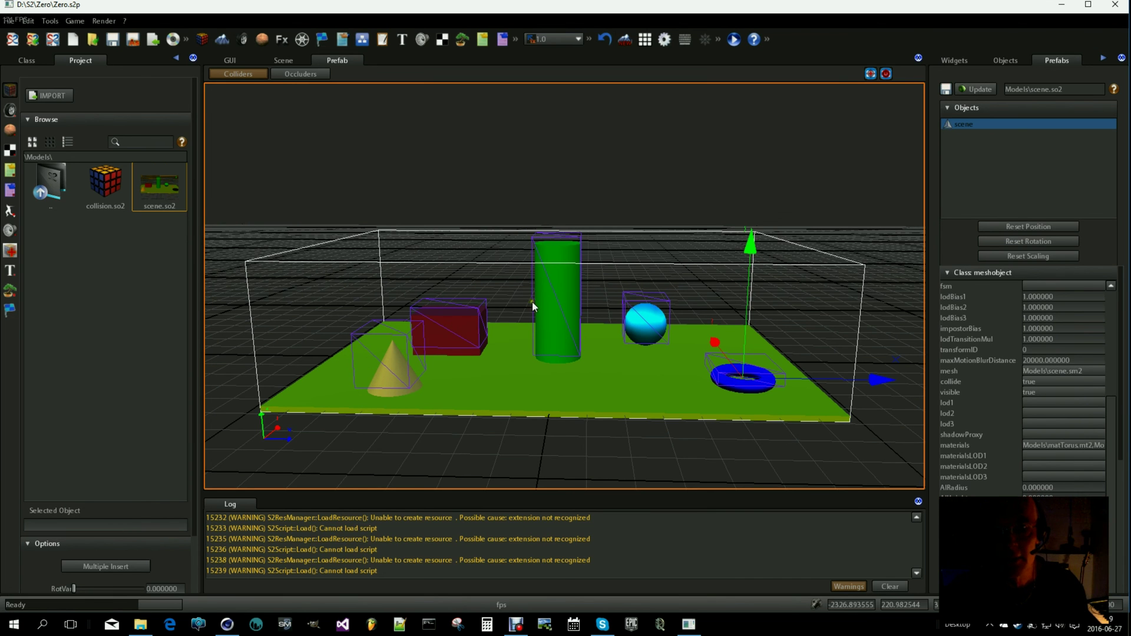
# Place scene.so2 from the Browse panel into the fps level and deselect it
pyautogui.click(277, 60)
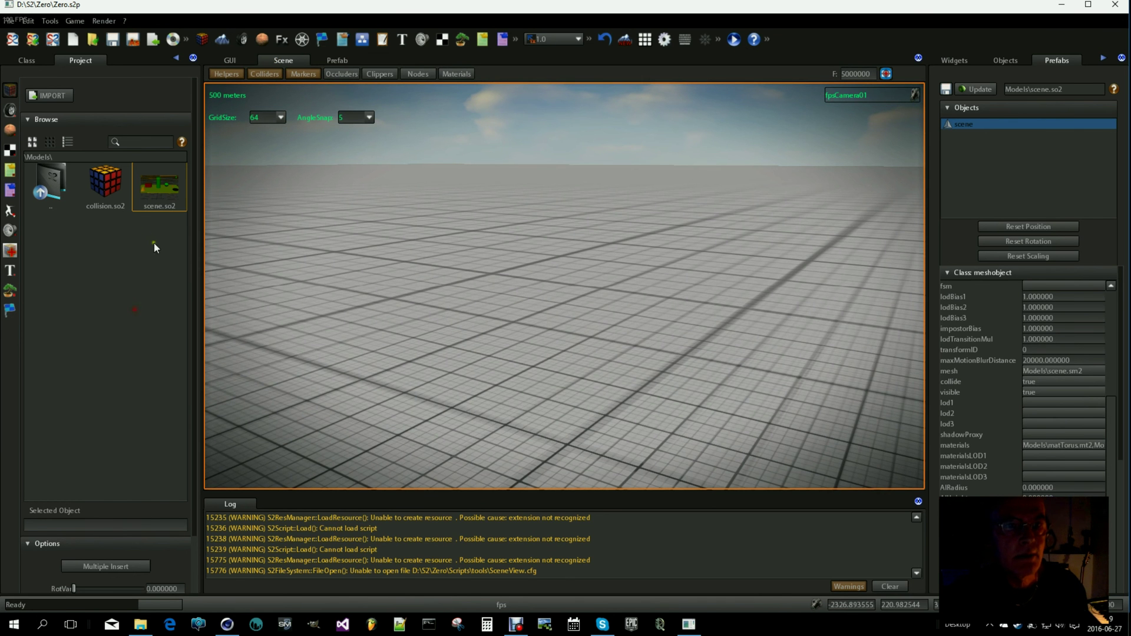
pyautogui.moveTo(152, 187); pyautogui.dragTo(726, 347)
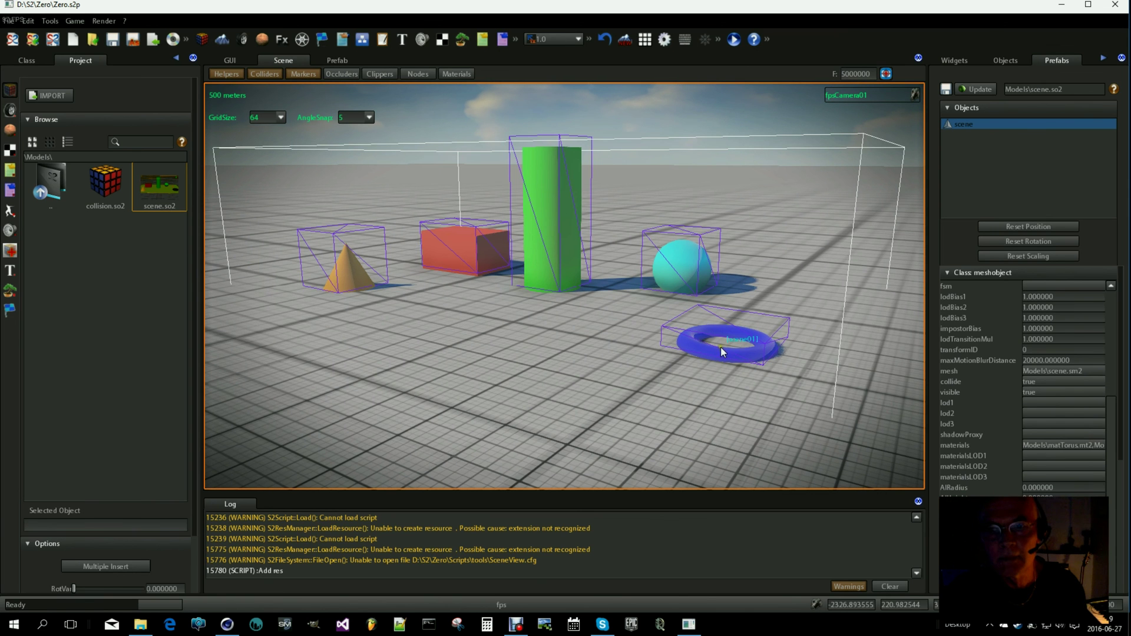
pyautogui.click(596, 388)
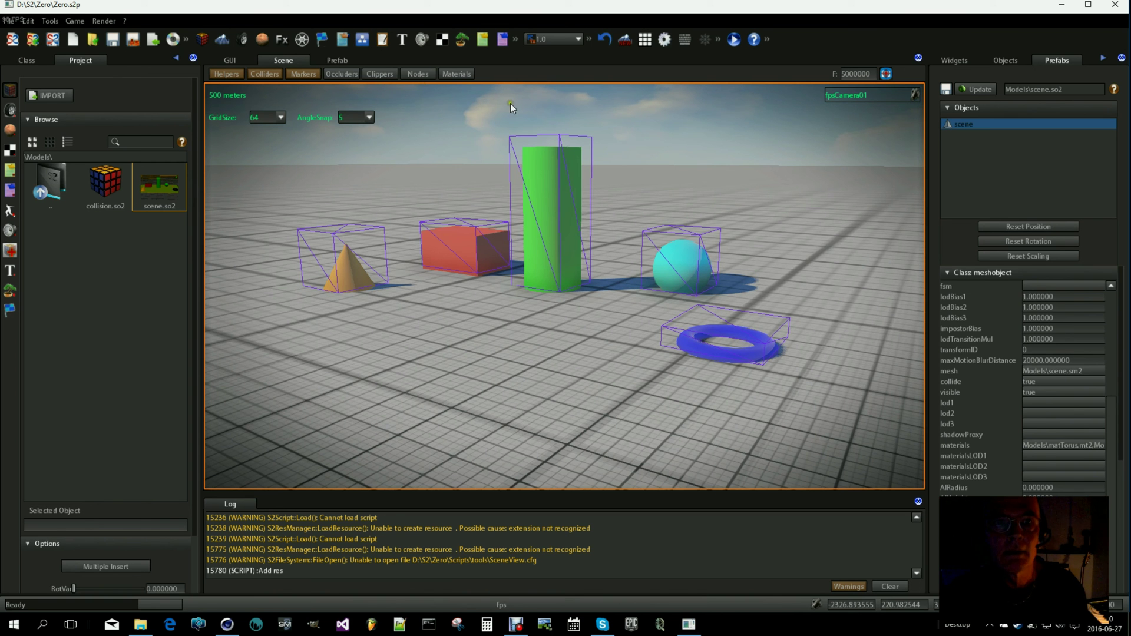
# Start the game simulation and walk forward past the sphere, cylinder and cube
pyautogui.click(734, 40)
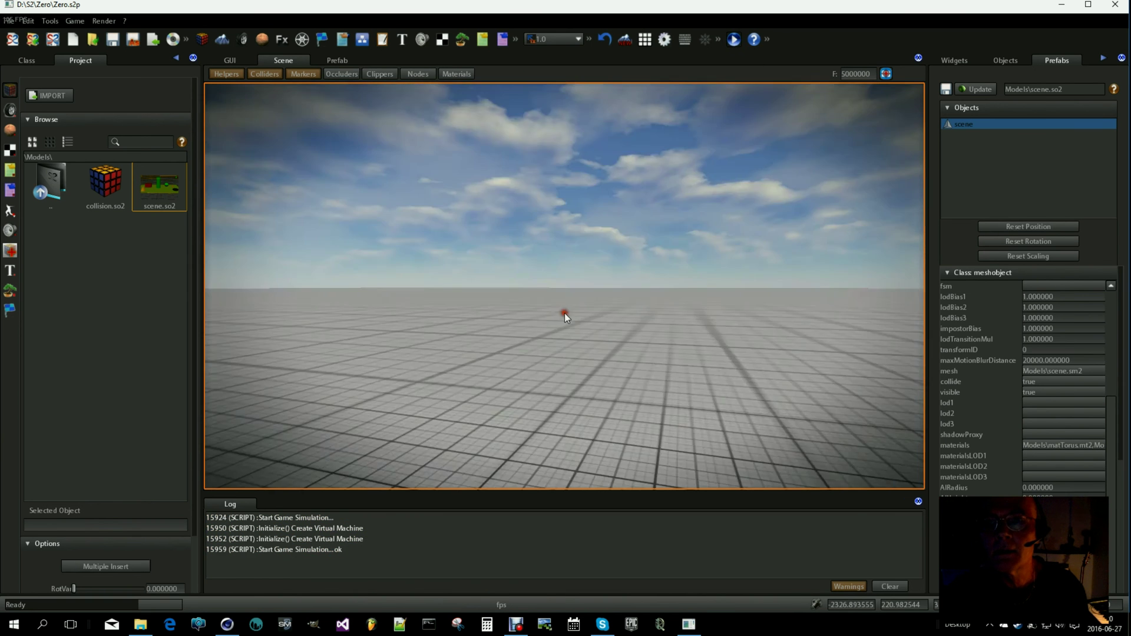
pyautogui.press('w')
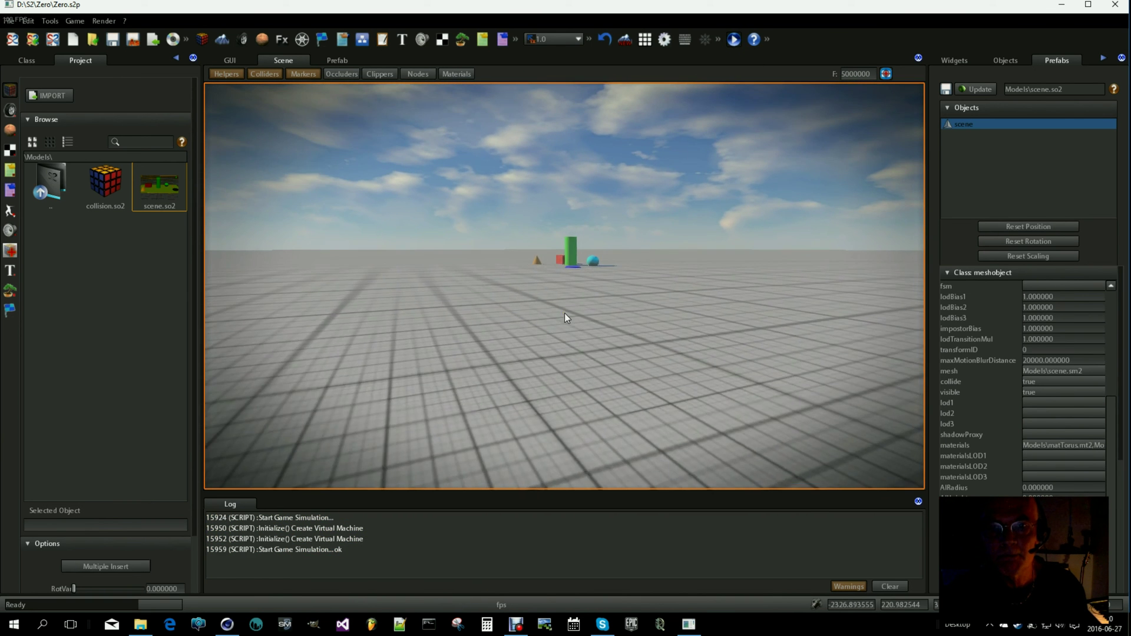
pyautogui.press('w')
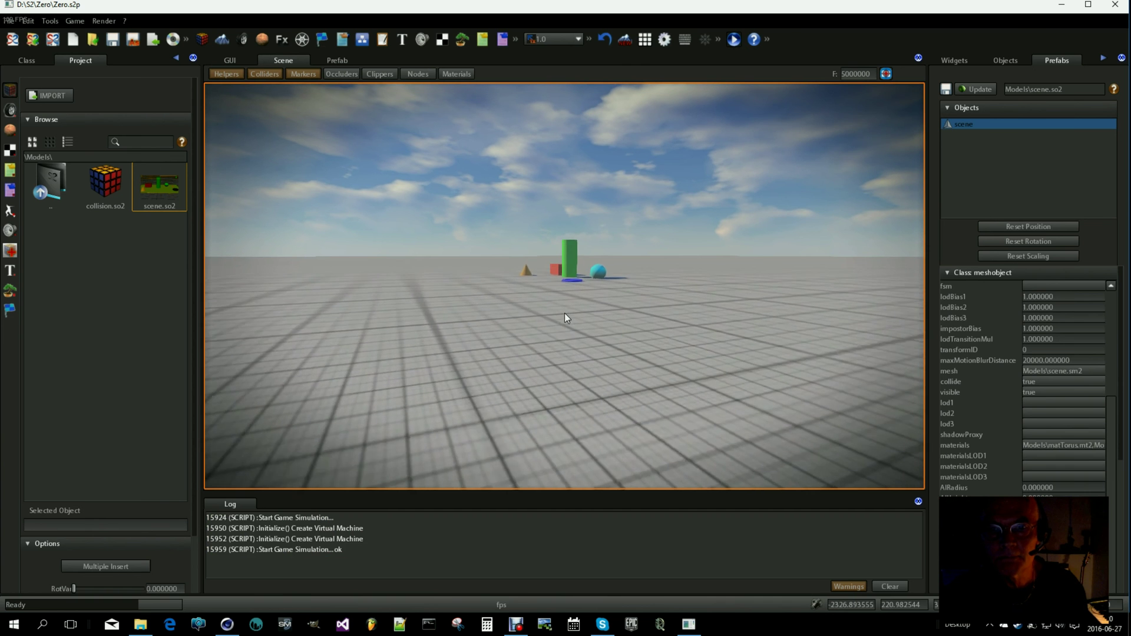
pyautogui.press('w')
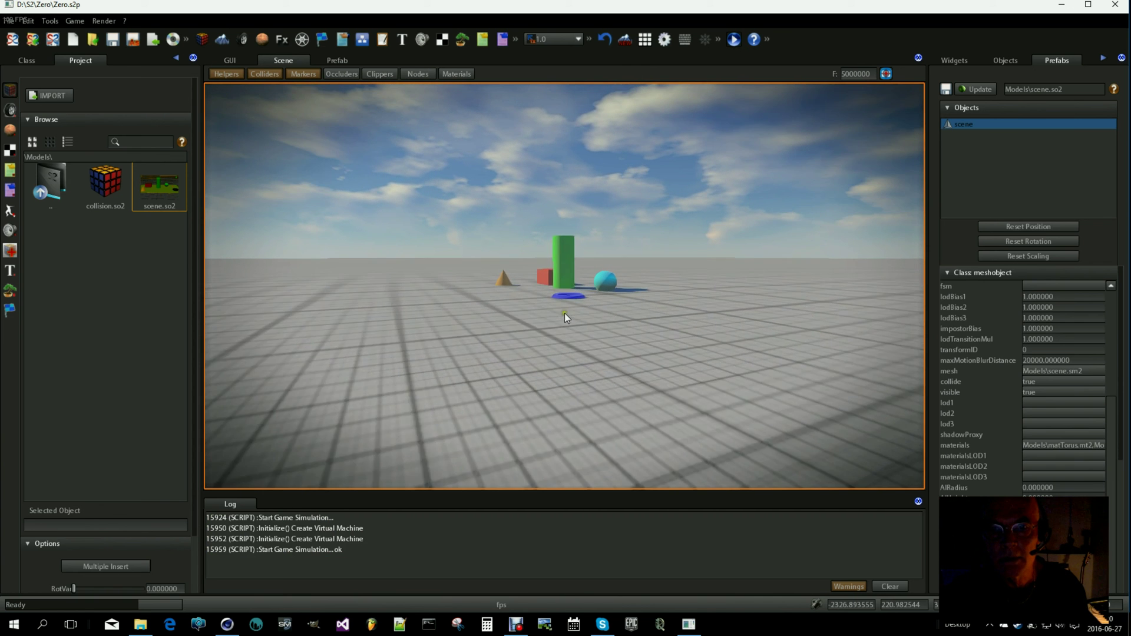
pyautogui.press('w')
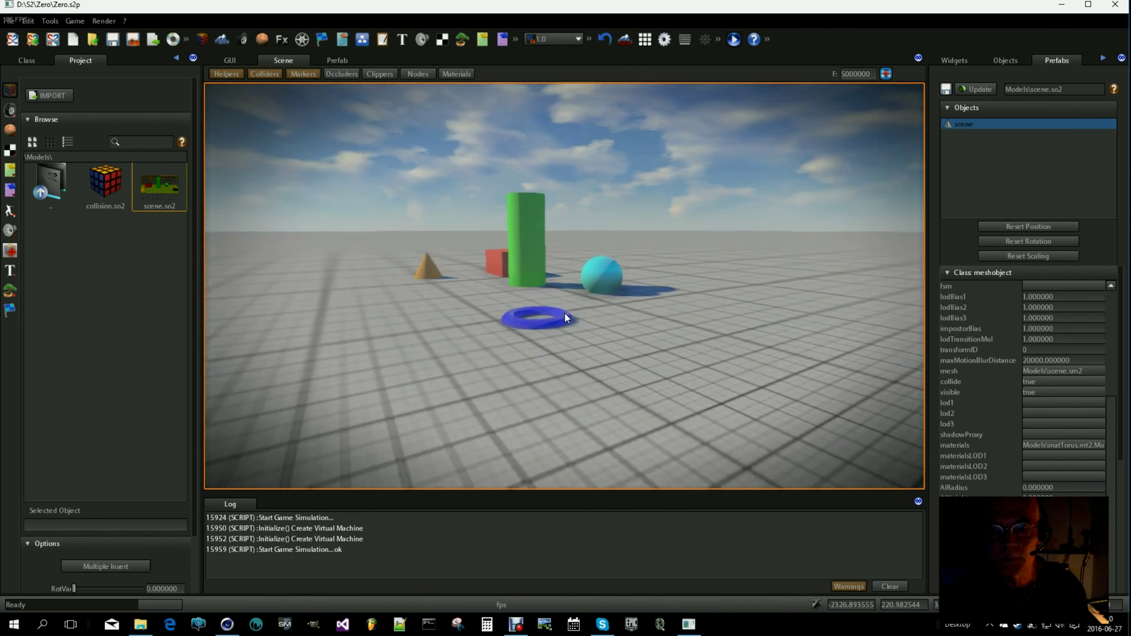
pyautogui.press('w')
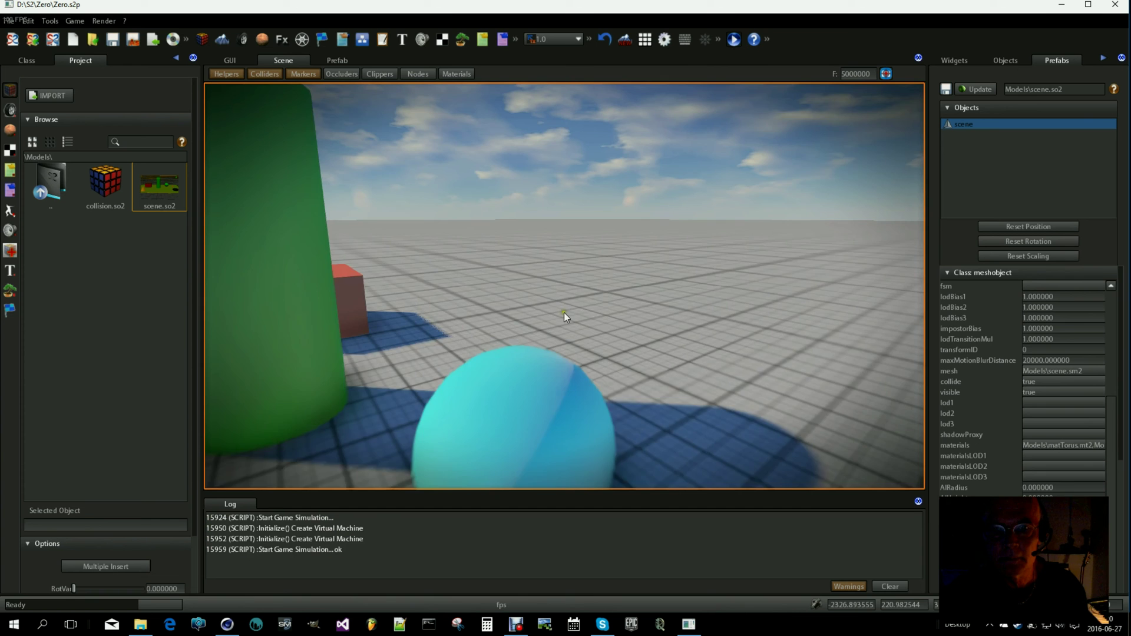
pyautogui.press('w')
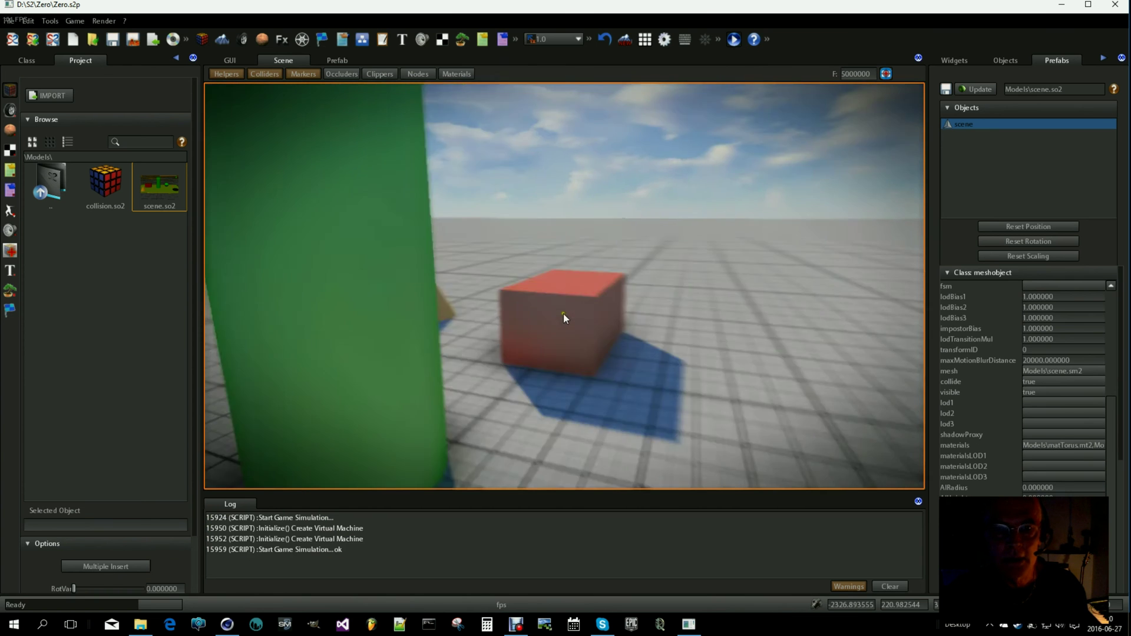
# Turn back and move around the green cylinder and sphere toward the cube and pyramid
pyautogui.press('d')
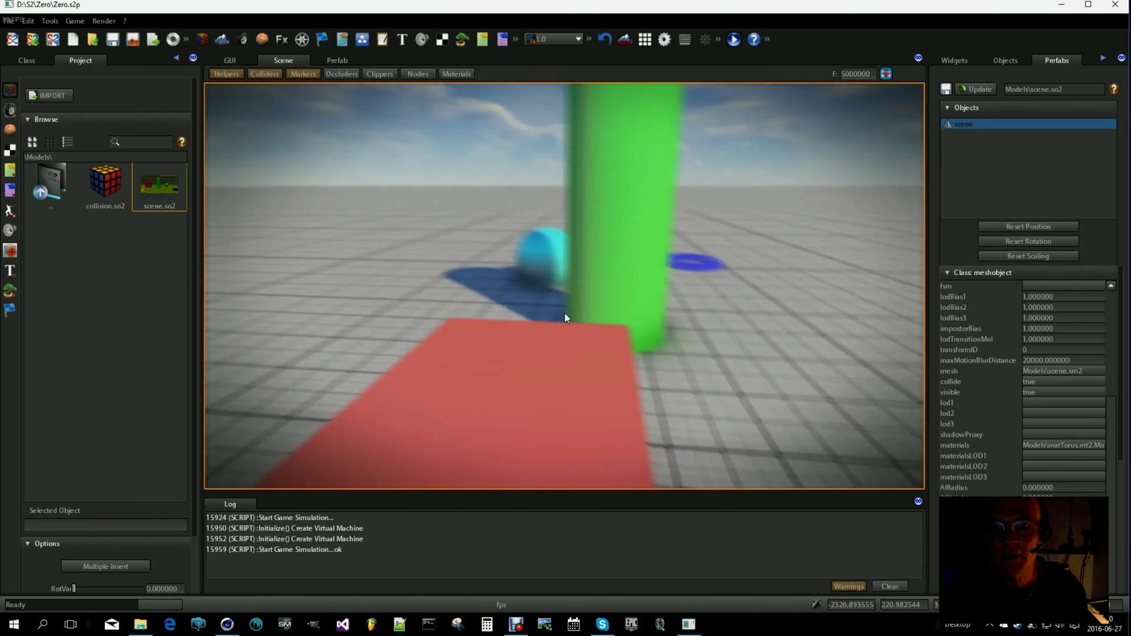
pyautogui.press('a')
pyautogui.press('d')
pyautogui.press('w')
pyautogui.press('d')
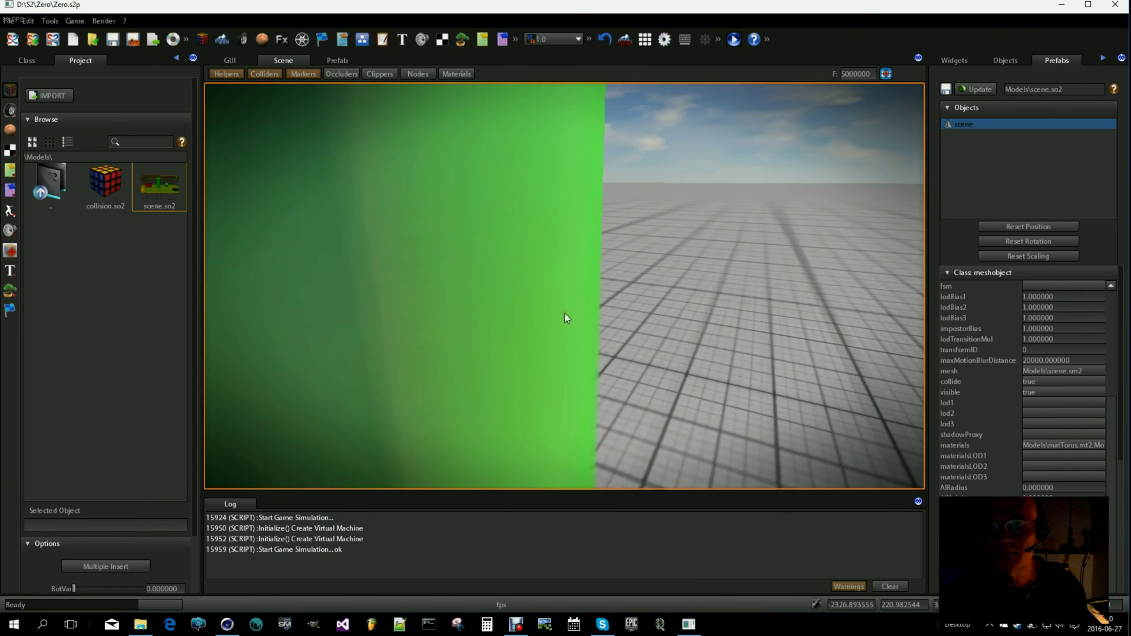
pyautogui.press('s')
pyautogui.press('a')
pyautogui.press('w')
pyautogui.press('a')
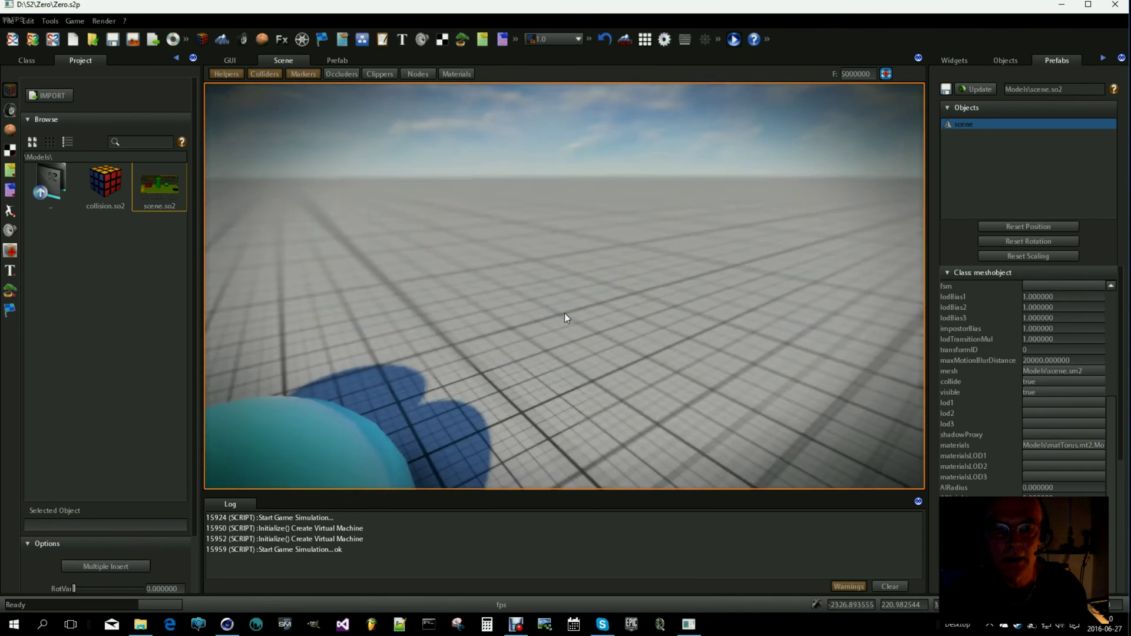
# Back away from the shapes, then walk toward them again
pyautogui.press('d')
pyautogui.press('s')
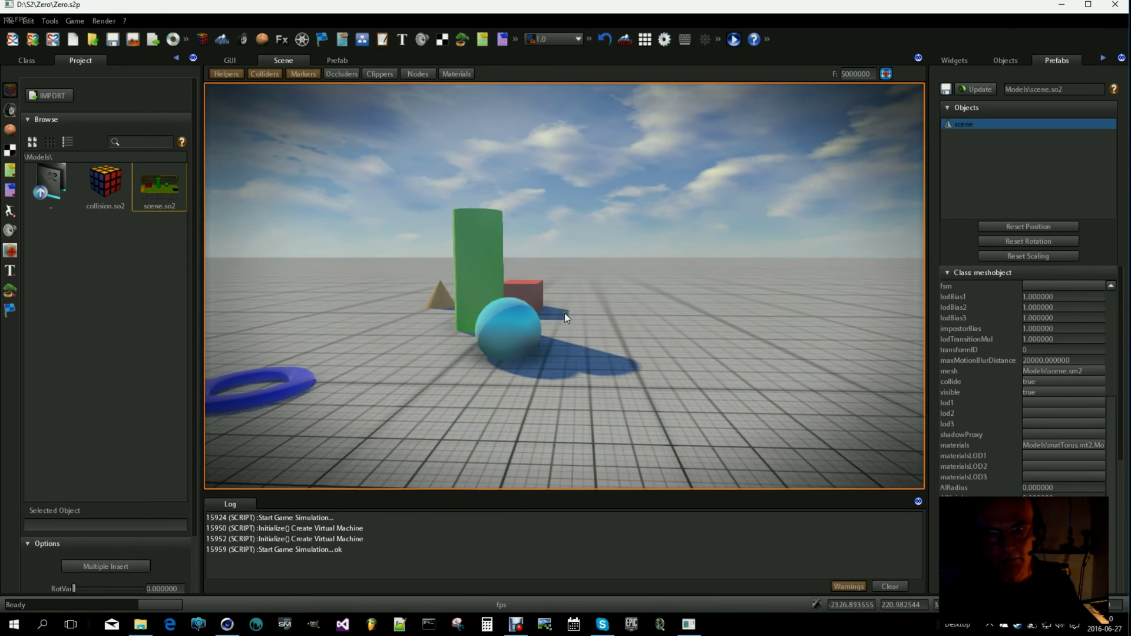
pyautogui.press('d')
pyautogui.press('w')
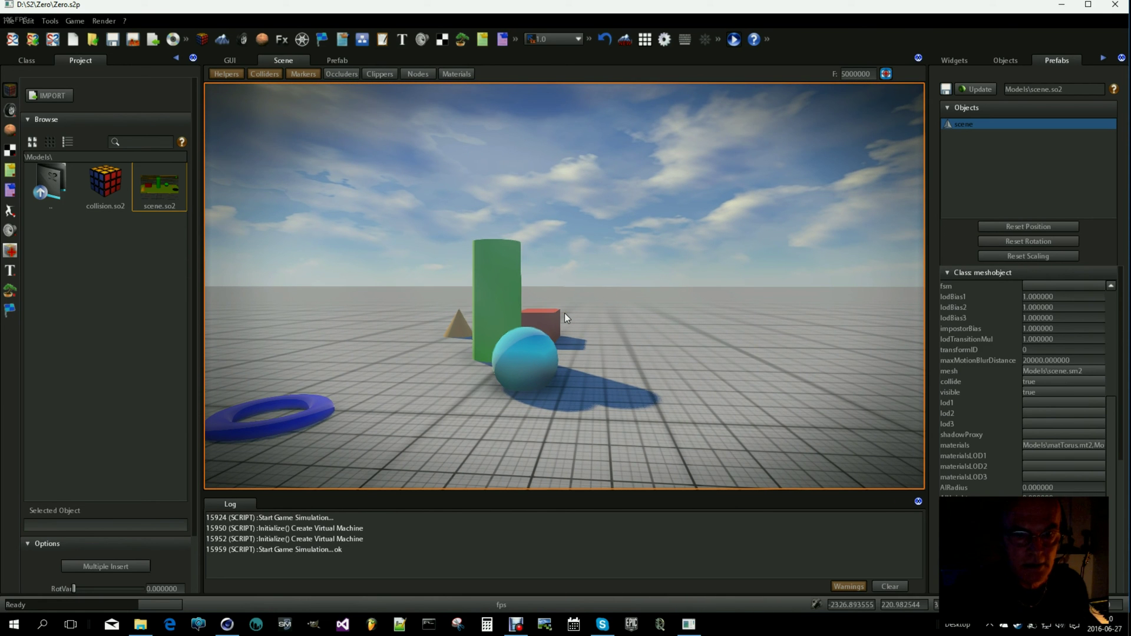